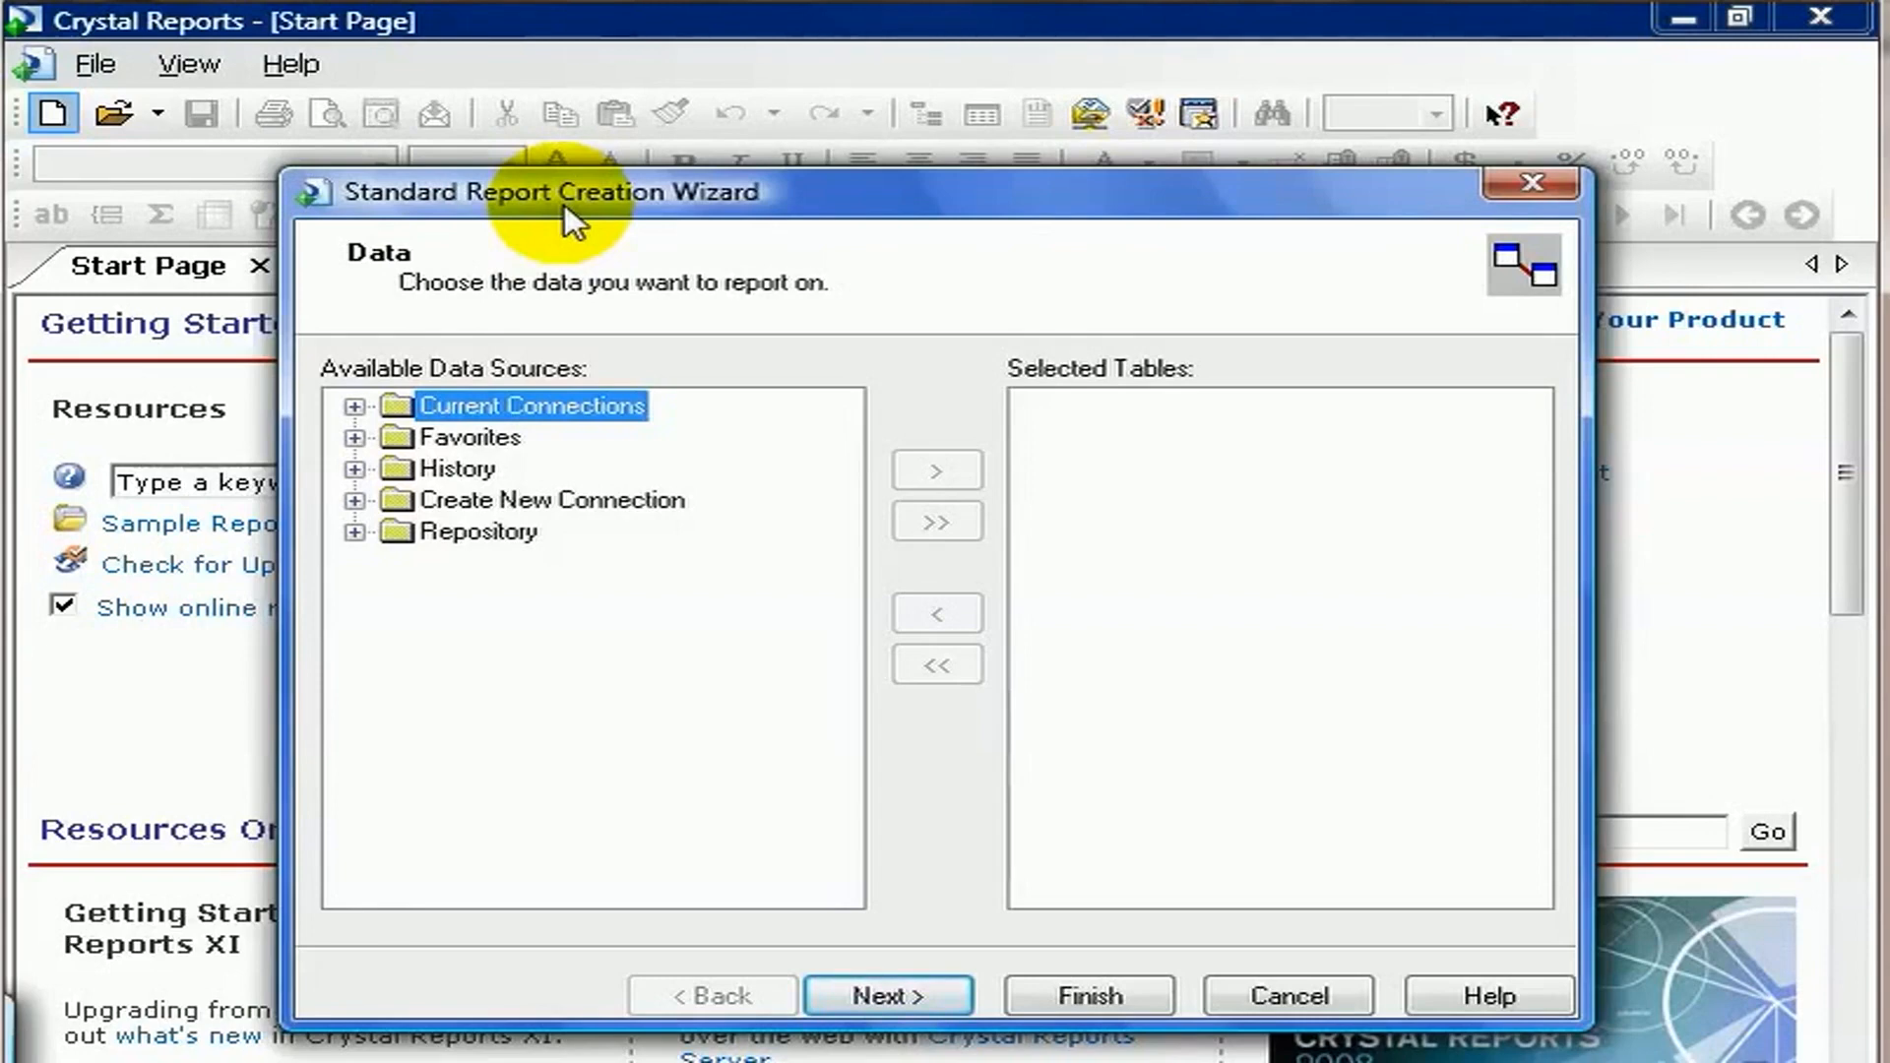
Create a new ODBC (RDO) connection to the CRYSTALXITRAINING data source, leaving the user ID and password blank
click(355, 501)
drag(839, 591, 835, 670)
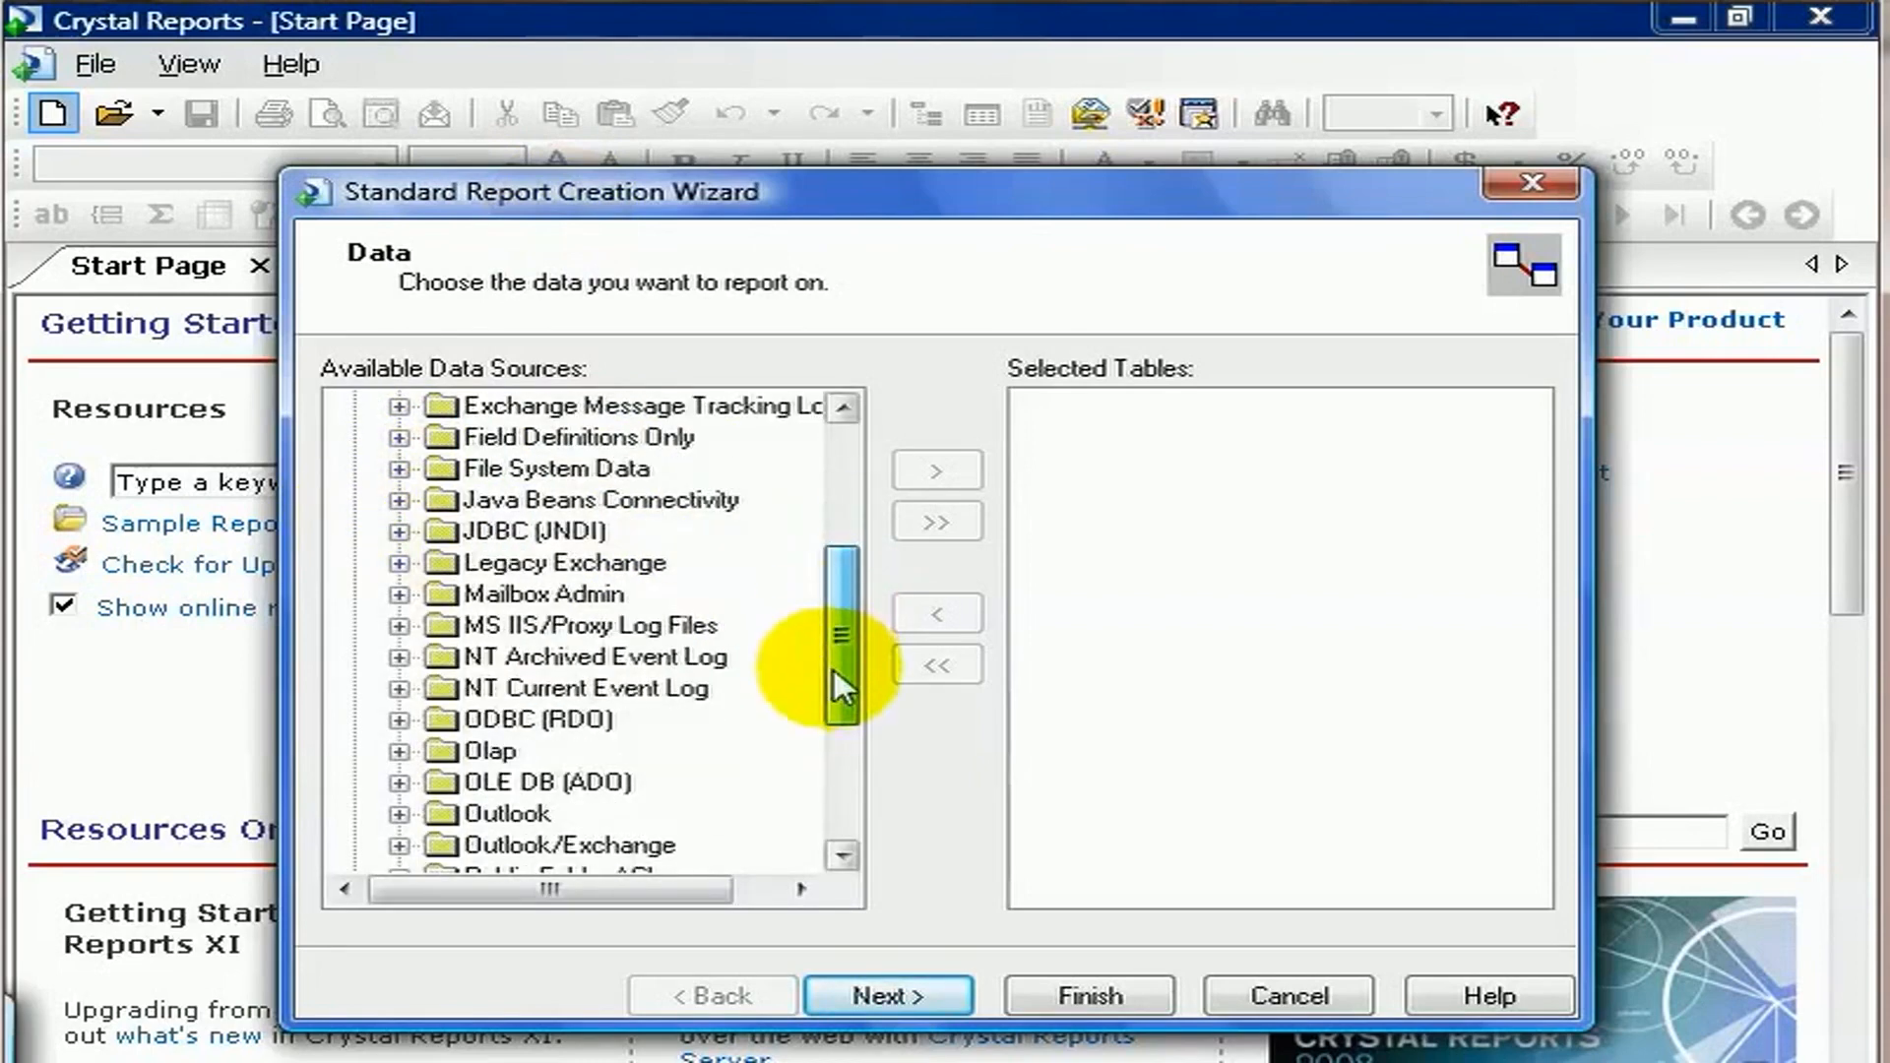
double_click(544, 724)
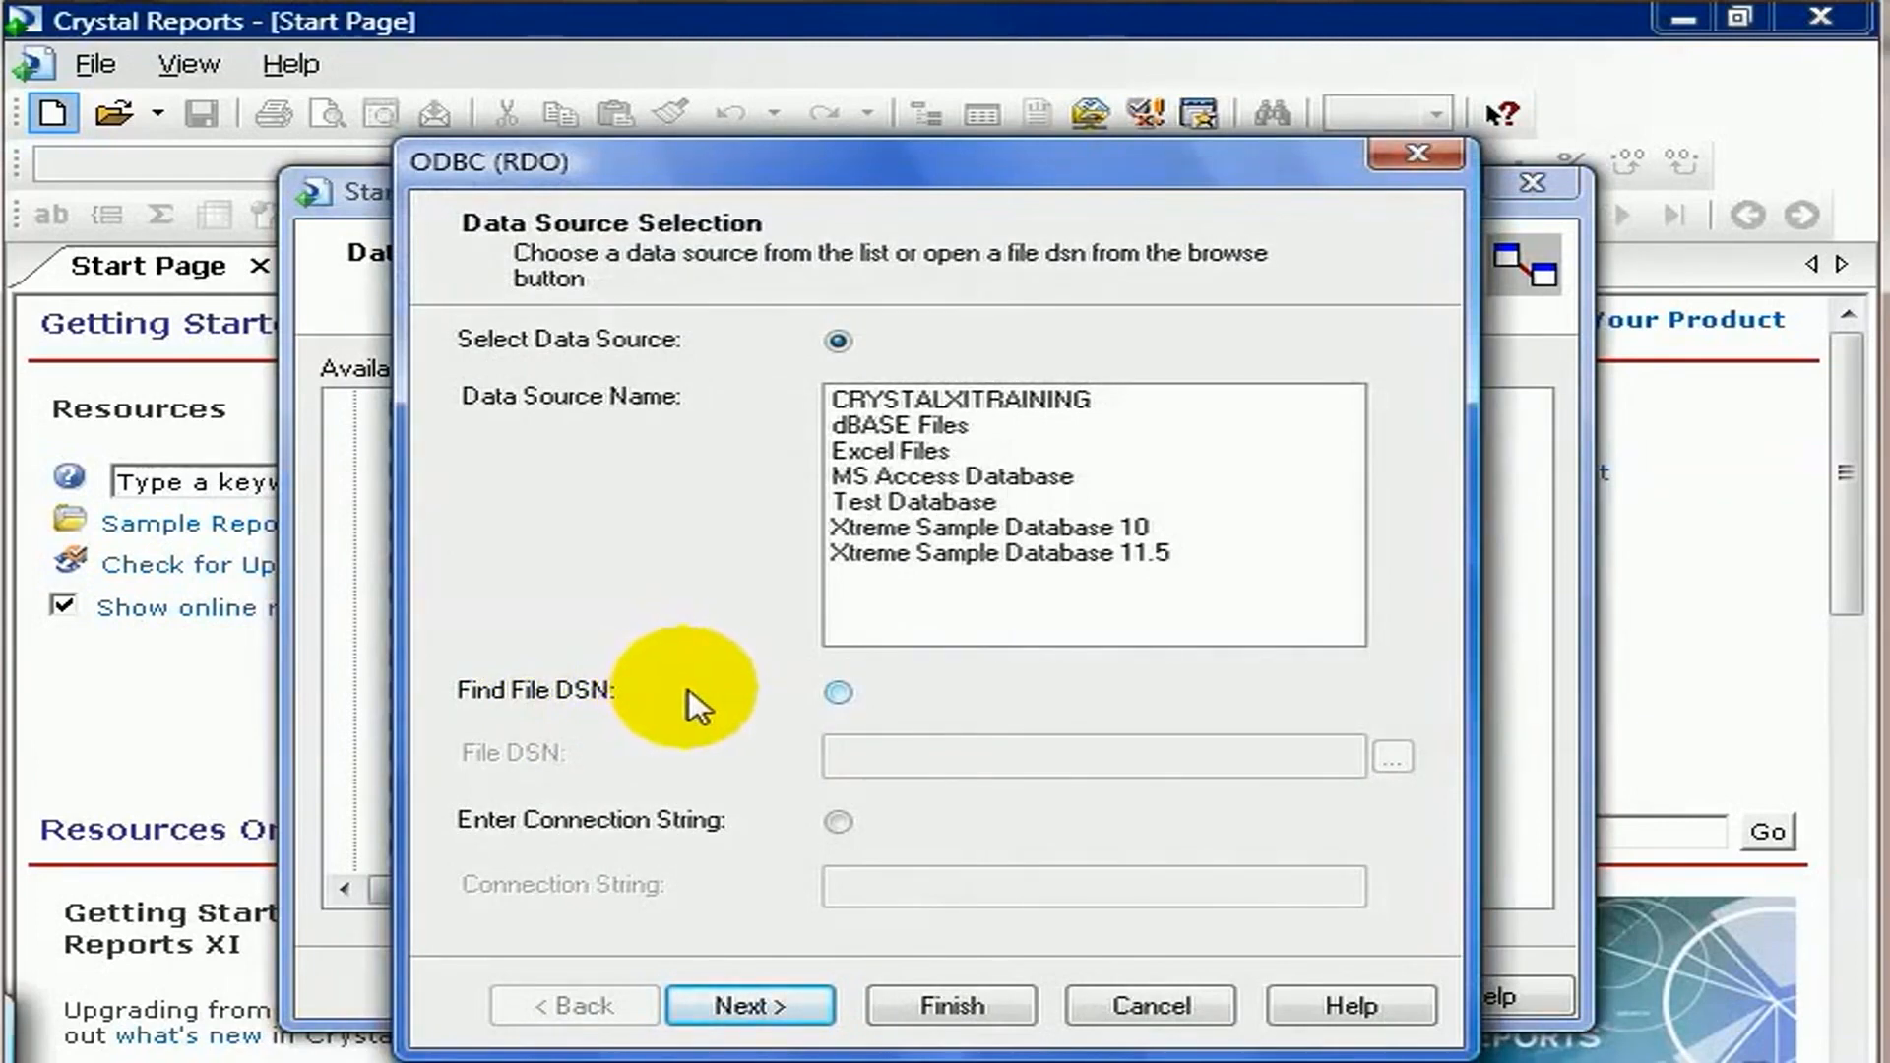
click(997, 399)
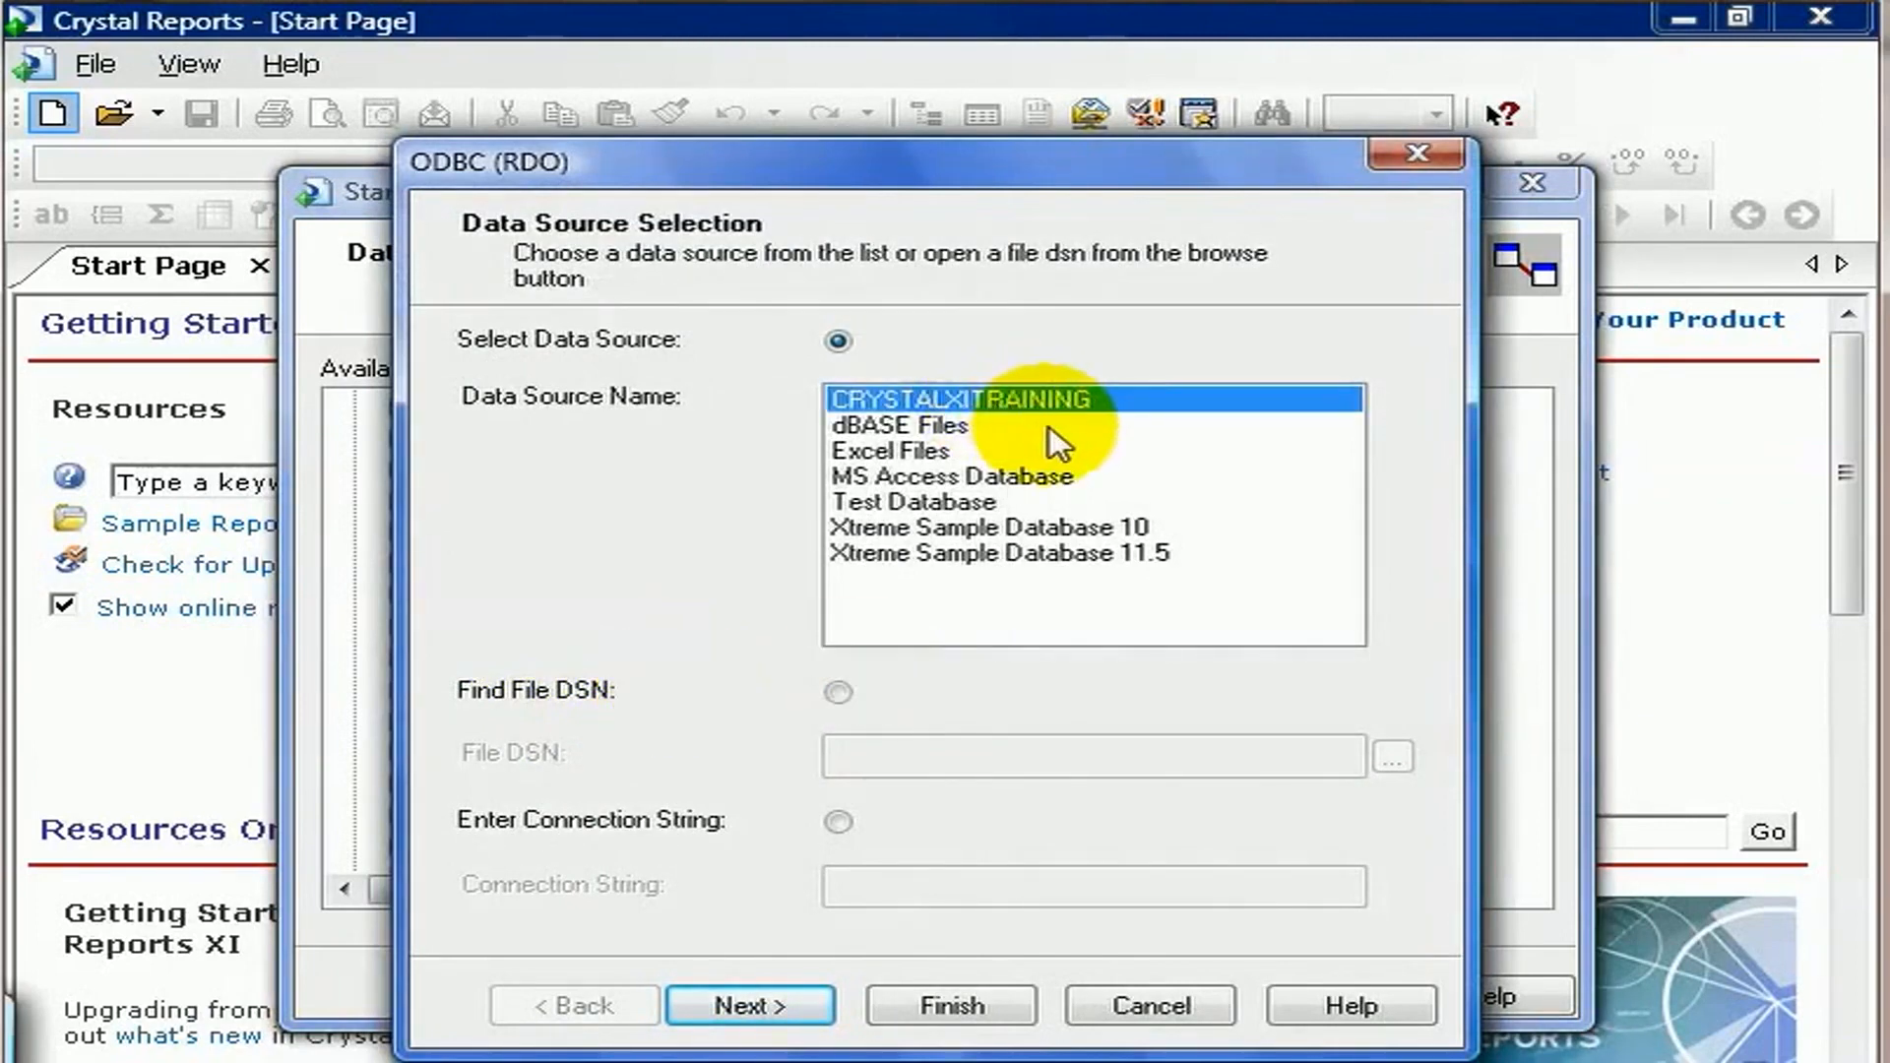
click(736, 1004)
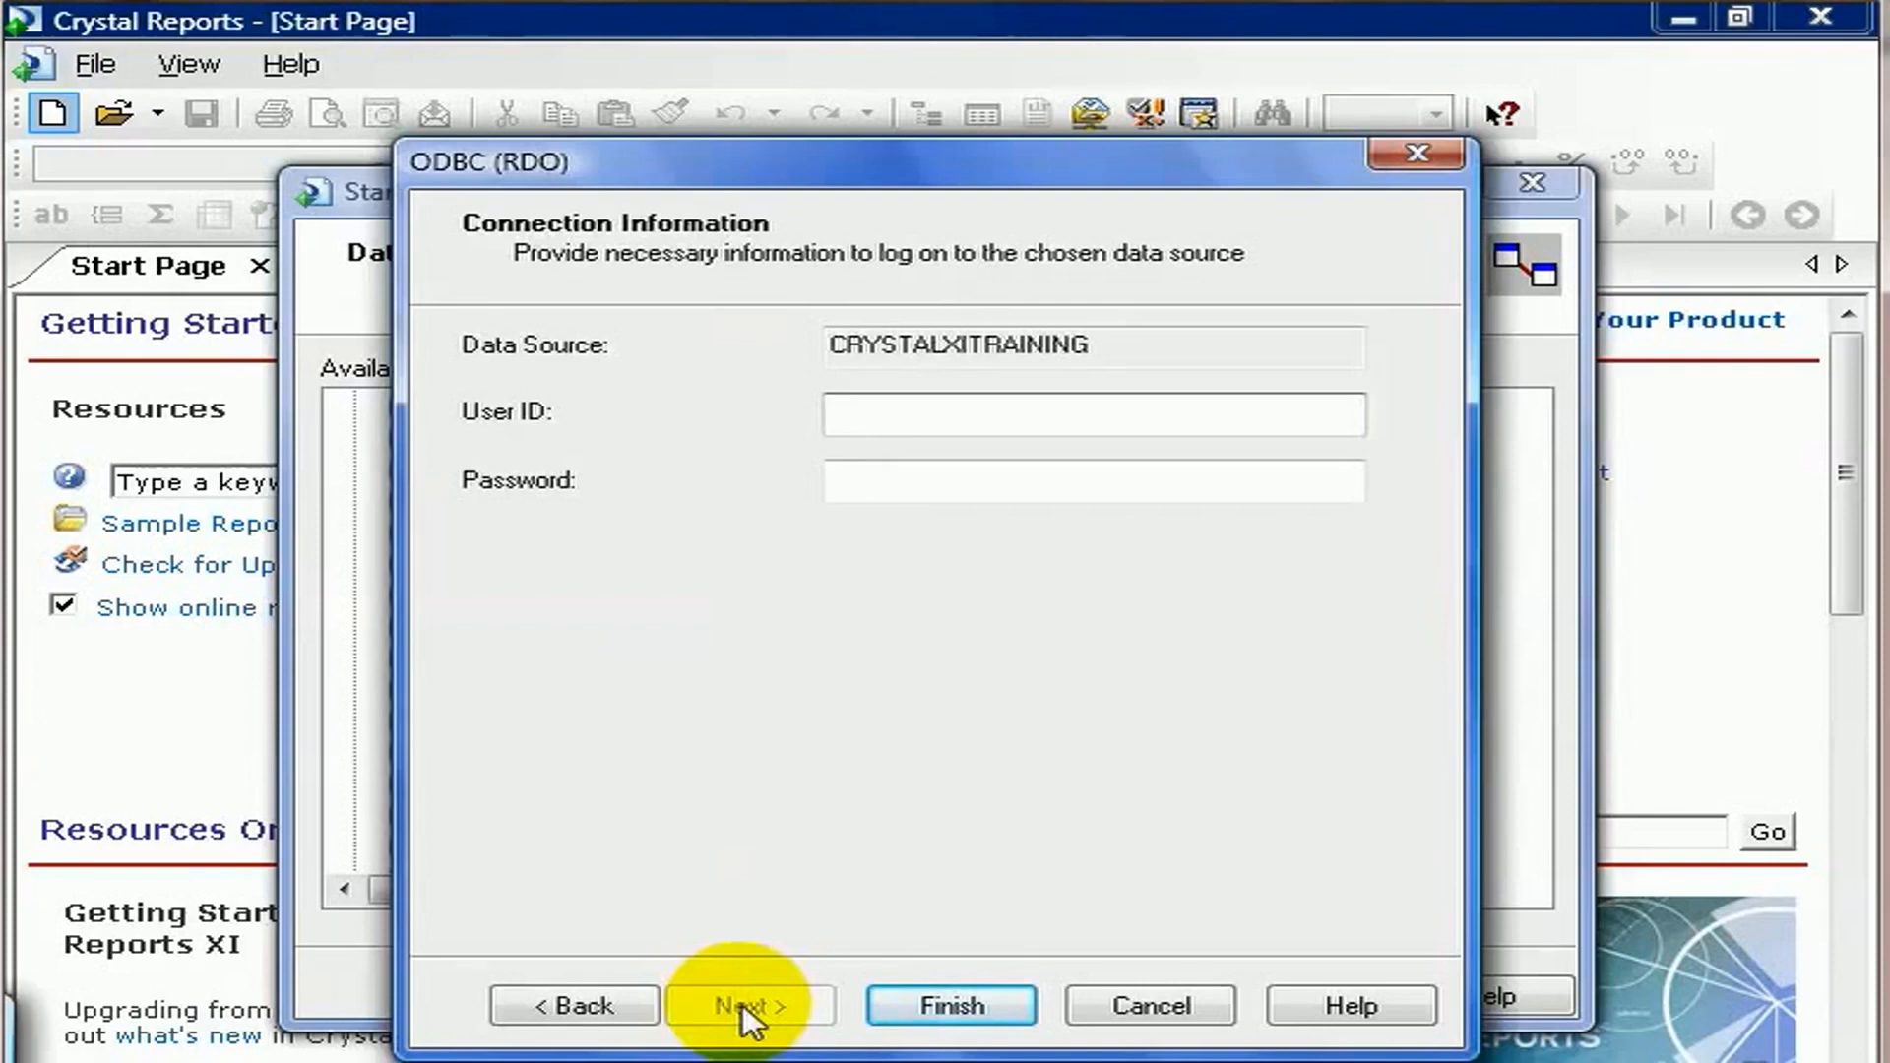
click(920, 1001)
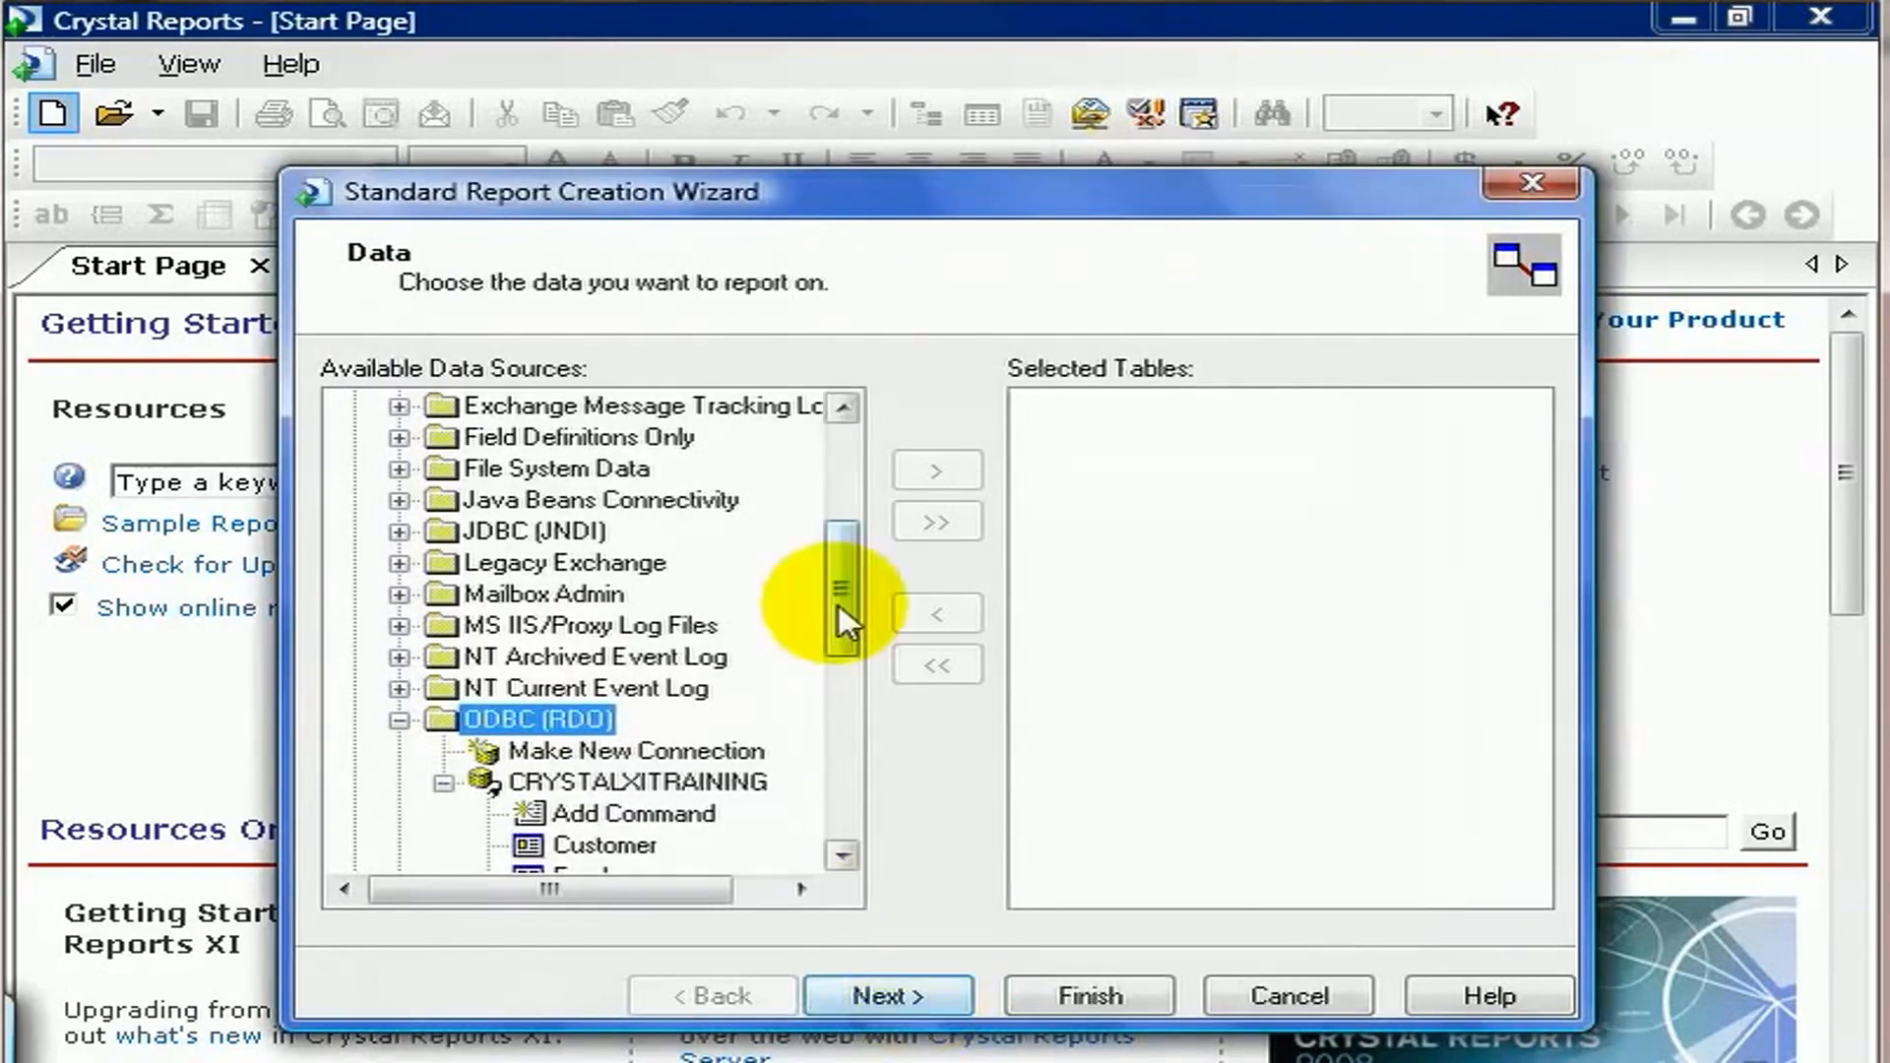
Add the Employee table from CRYSTALXITRAINING to the selected tables and proceed to the field selection
drag(837, 581, 825, 652)
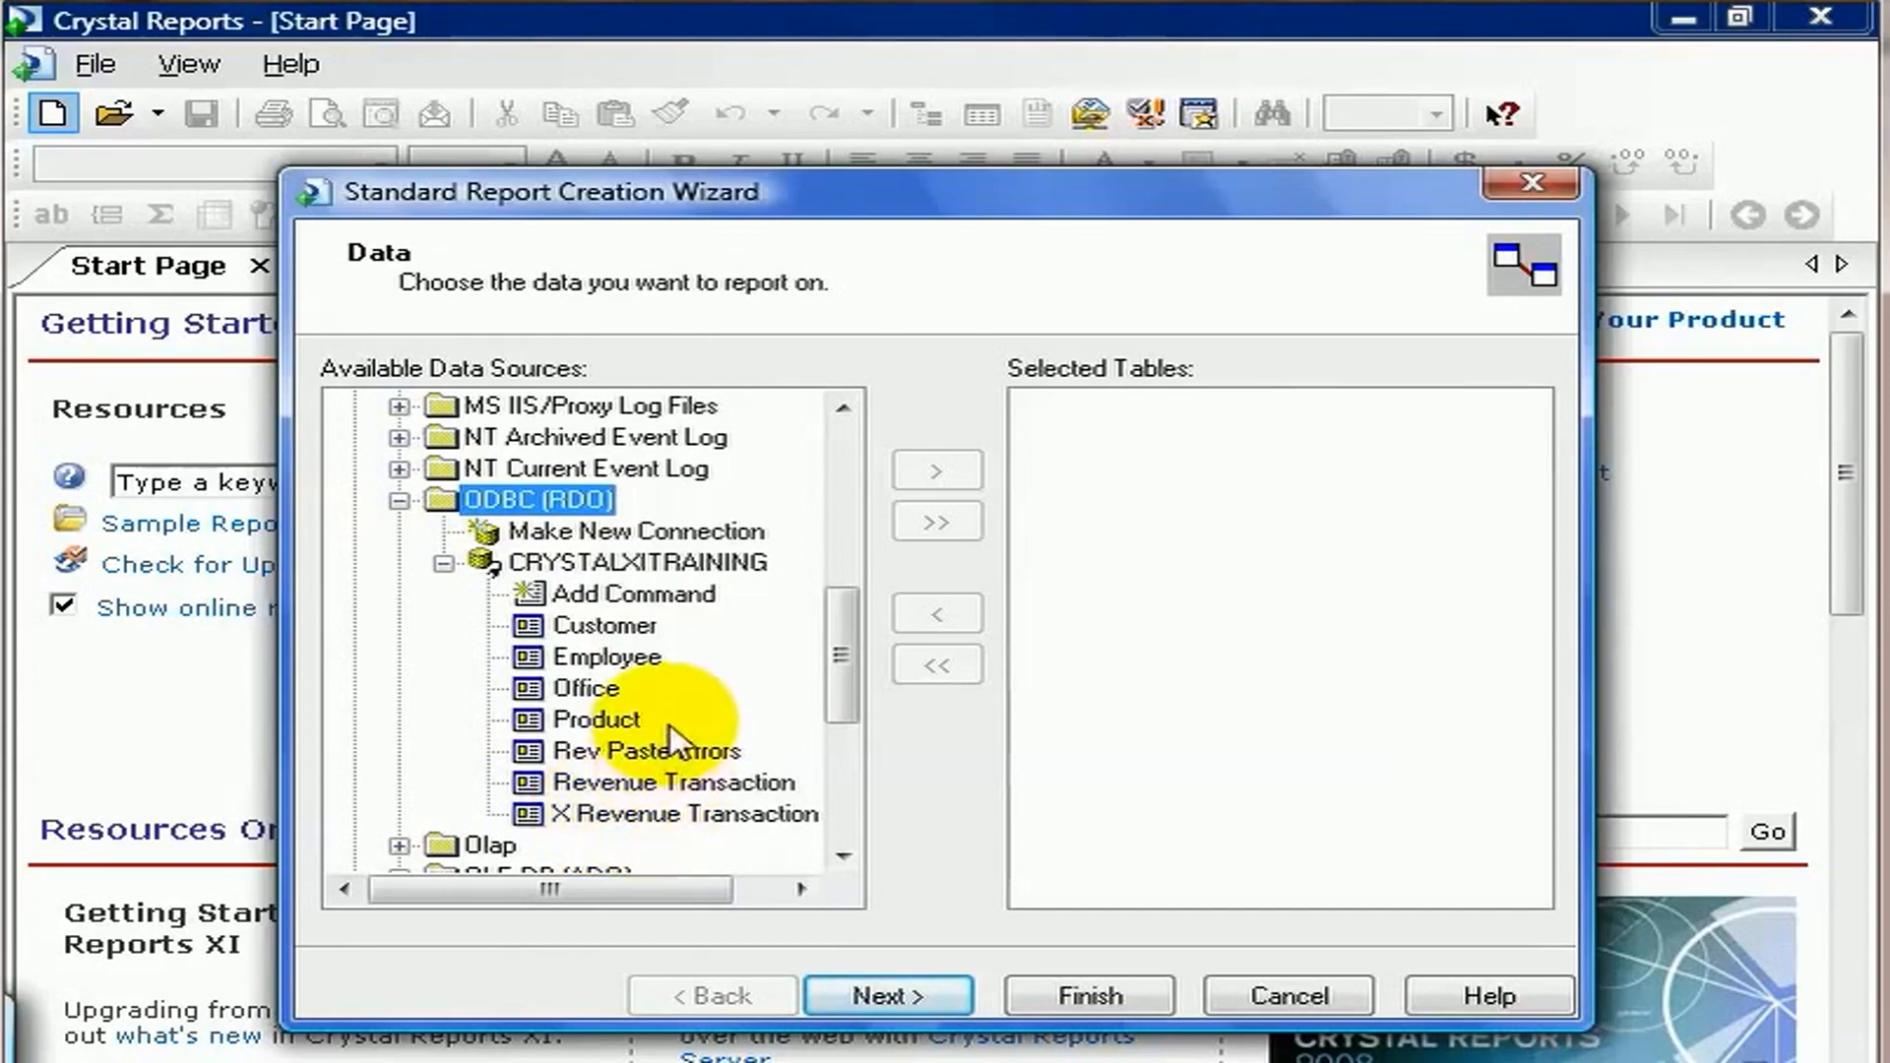
double_click(628, 656)
click(923, 998)
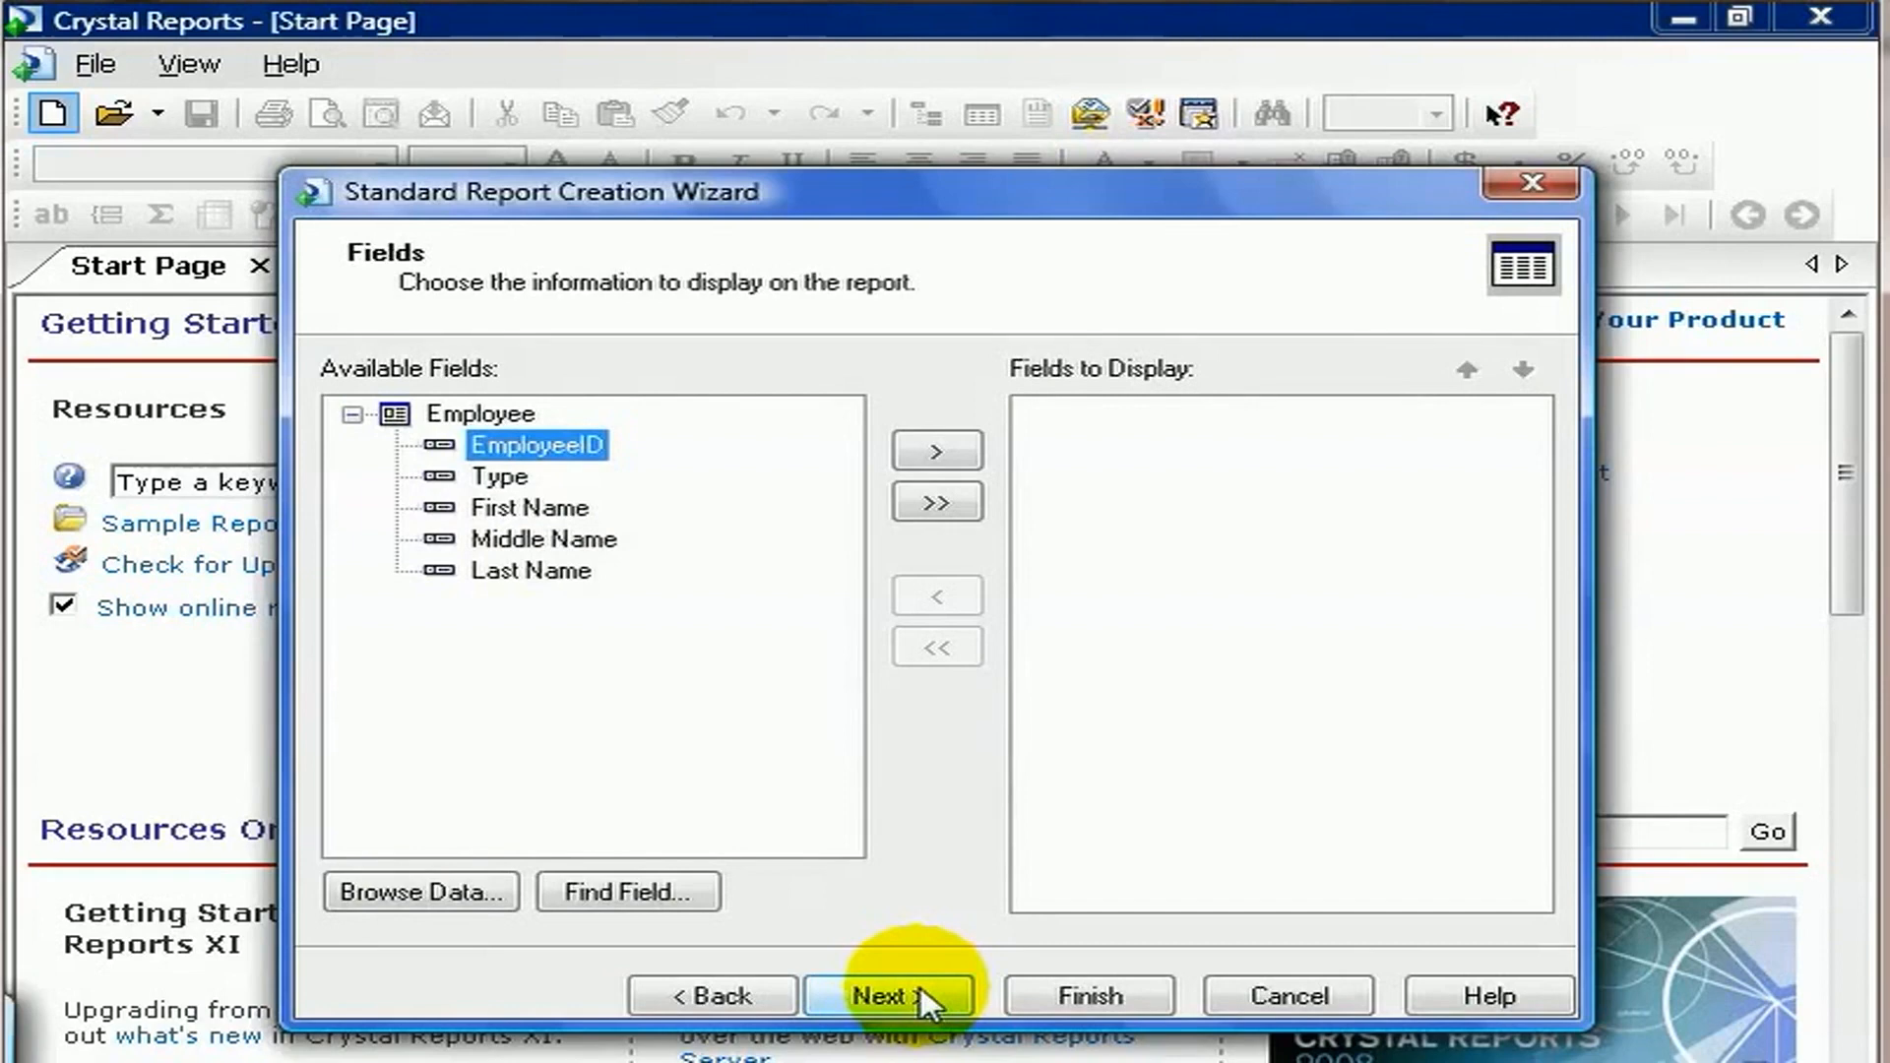
Add the EmployeeID, Type and First Name fields to the report's display fields one at a time
click(961, 452)
drag(537, 445, 1190, 463)
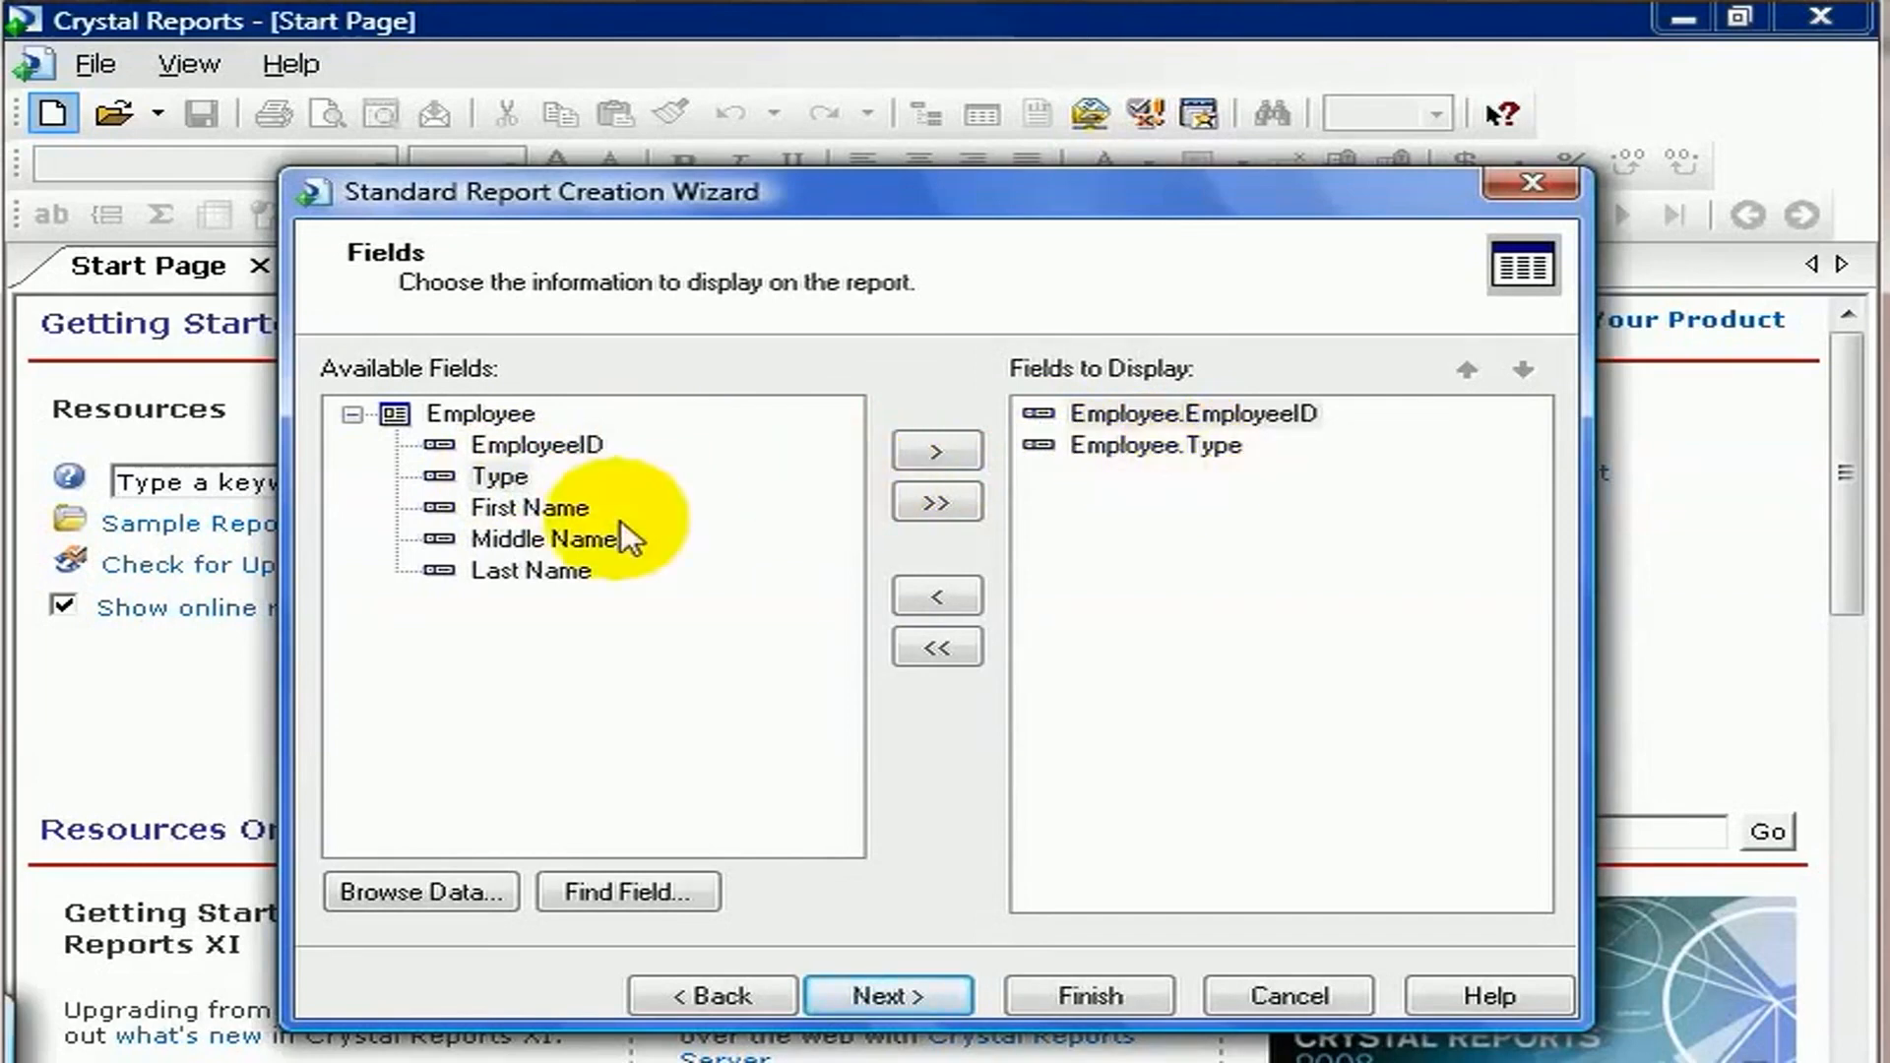
double_click(551, 507)
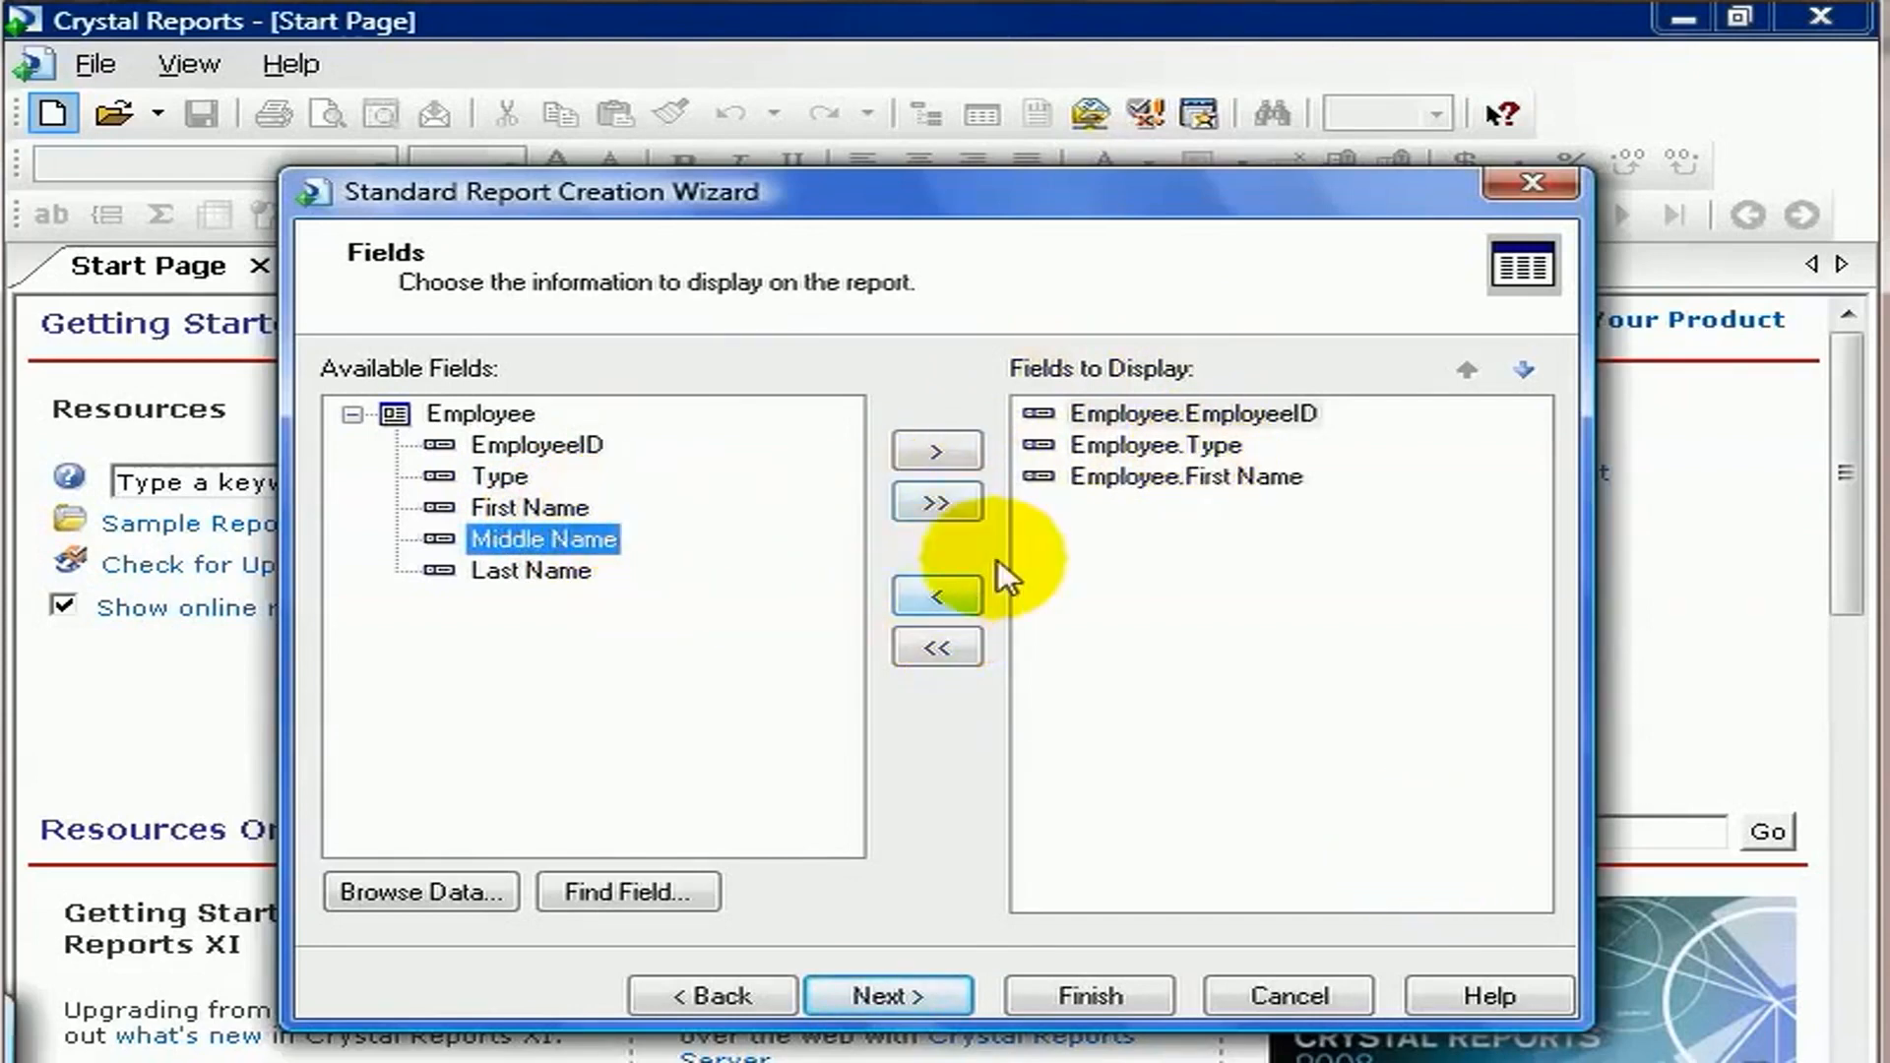
Remove EmployeeID, Type and First Name from the display fields one at a time
drag(1154, 476, 542, 539)
drag(1157, 445, 654, 498)
click(936, 593)
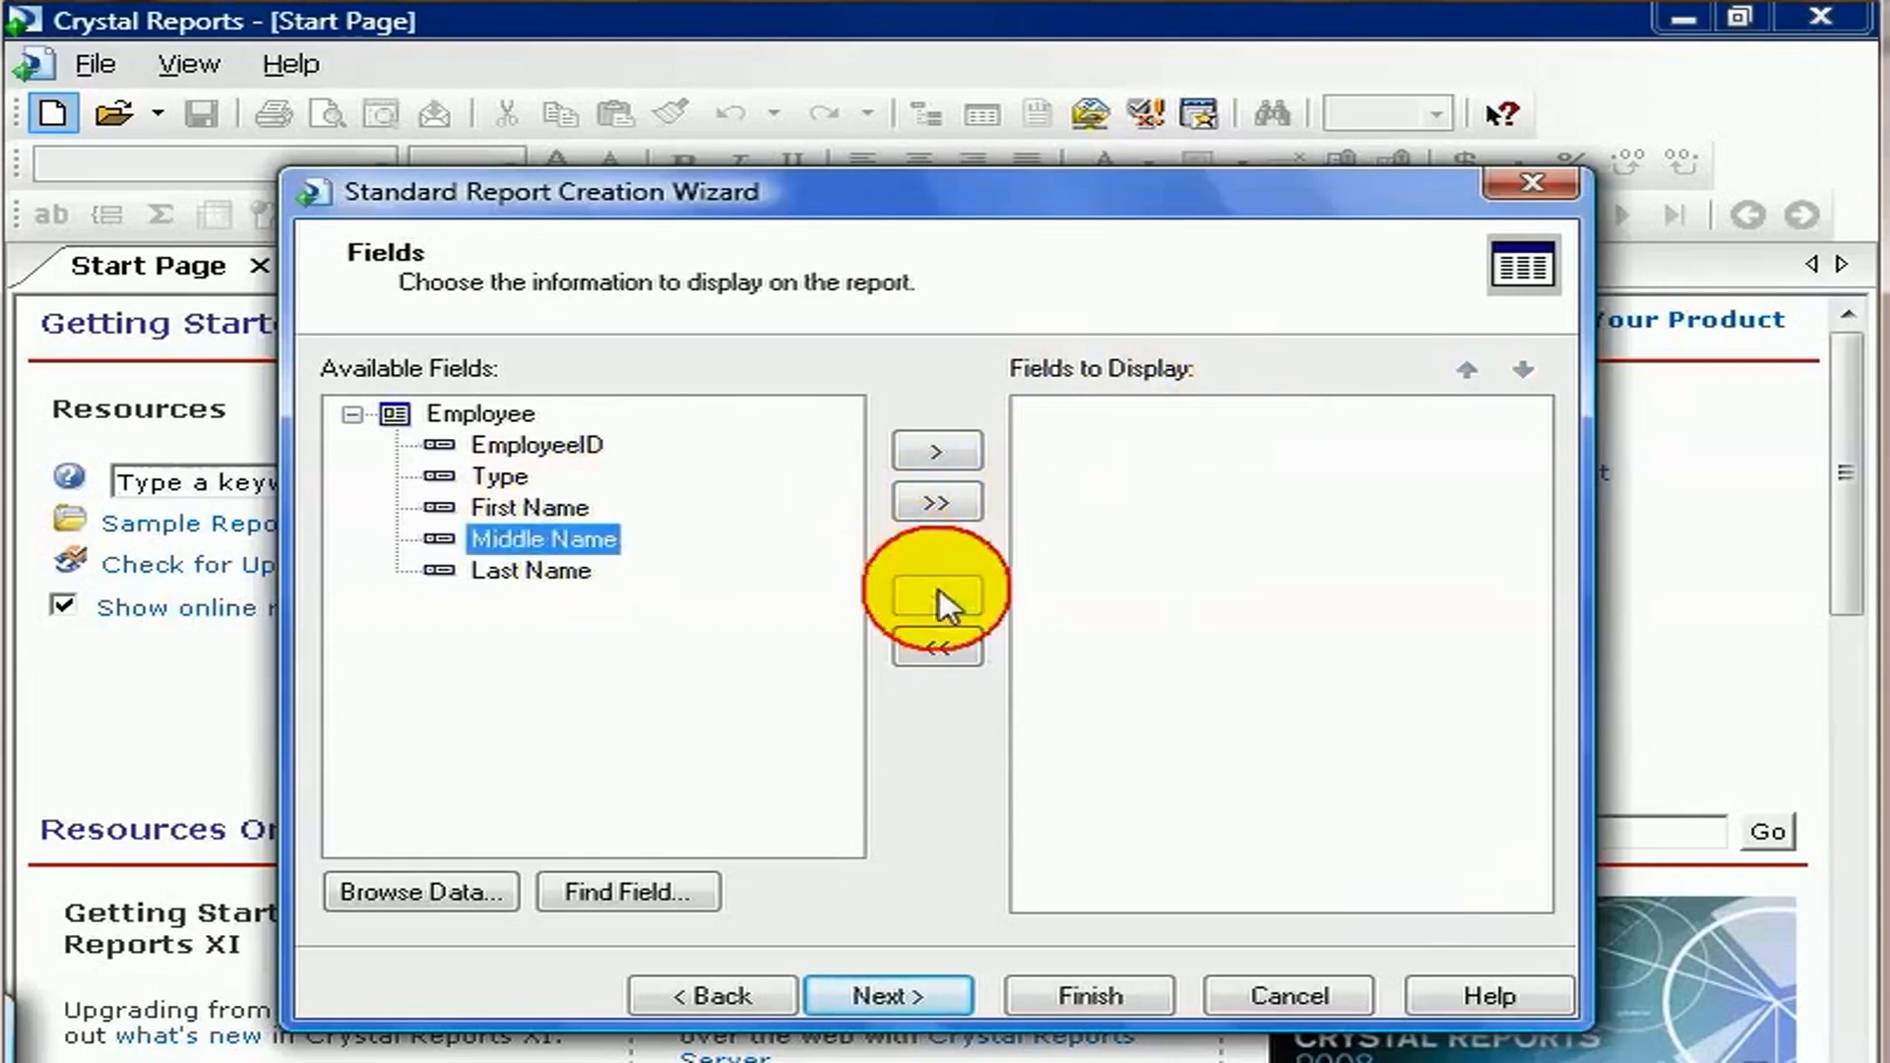
Add all Employee fields to the display fields at once, clear the list, and add them all again
click(959, 508)
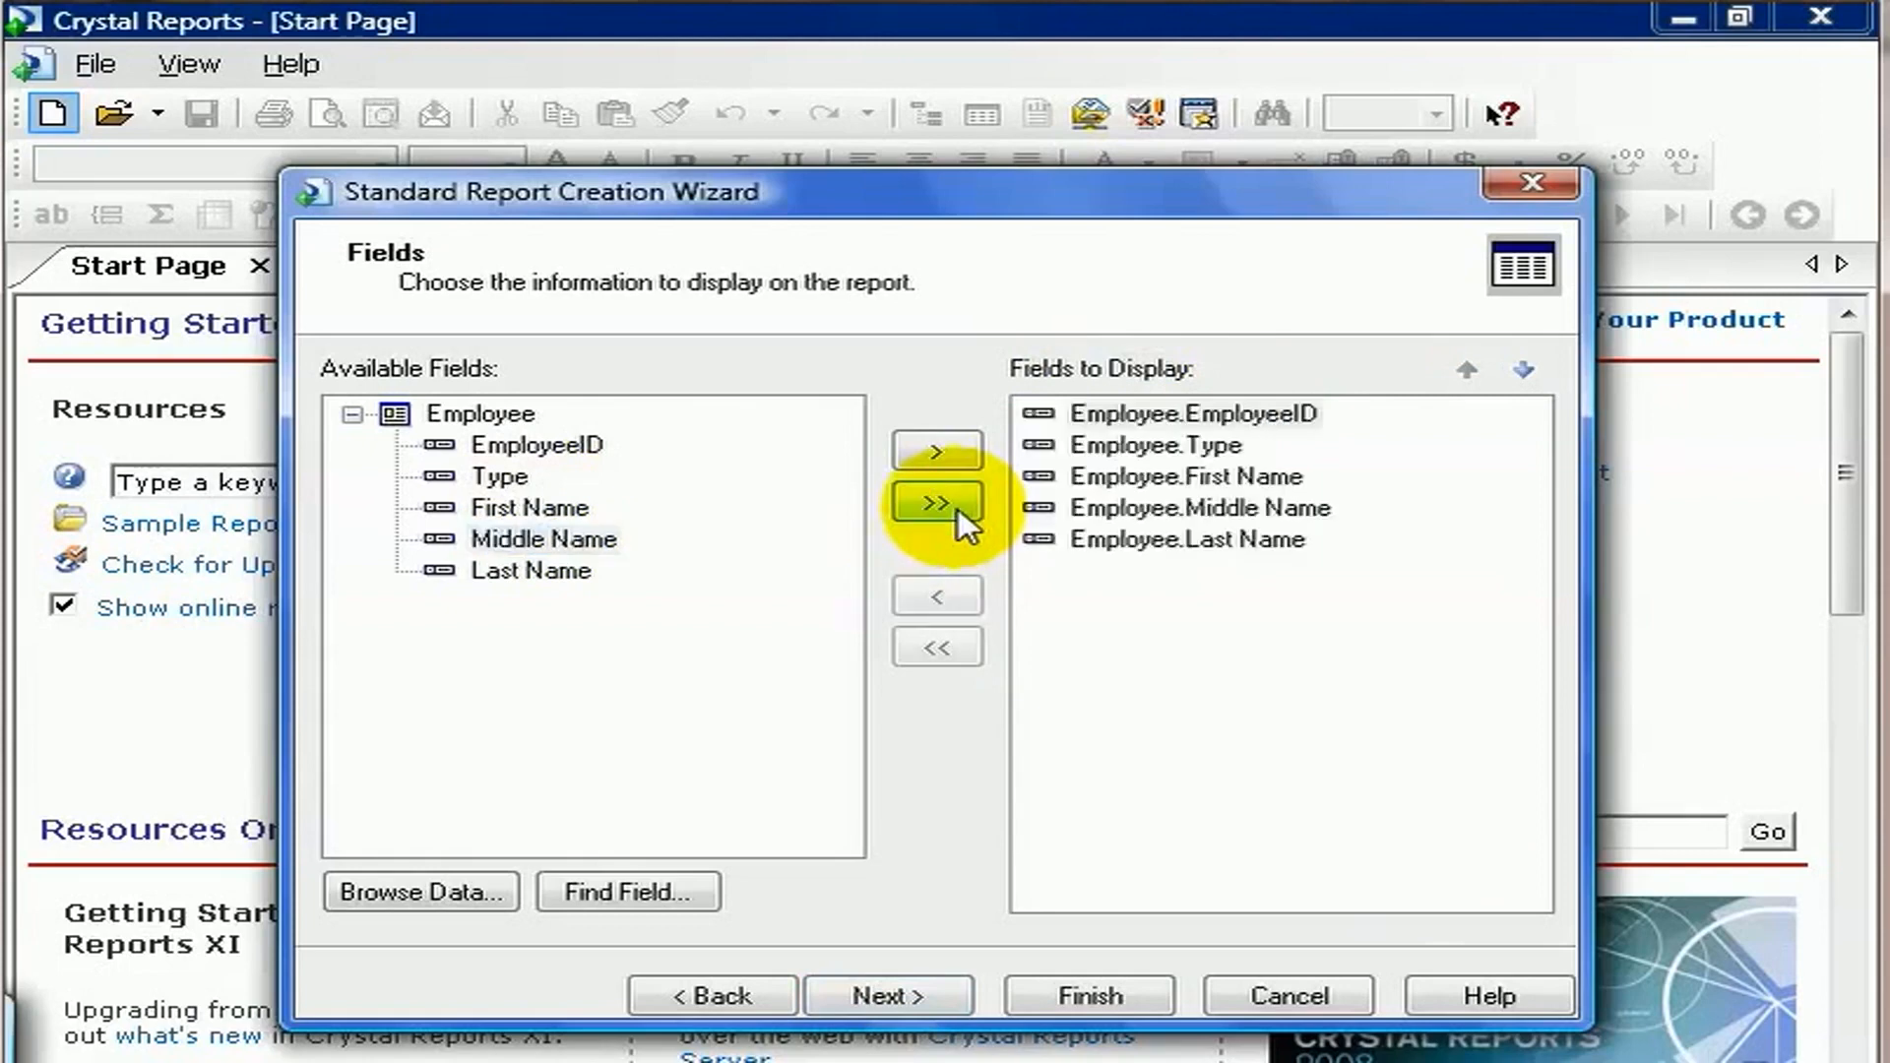
click(949, 650)
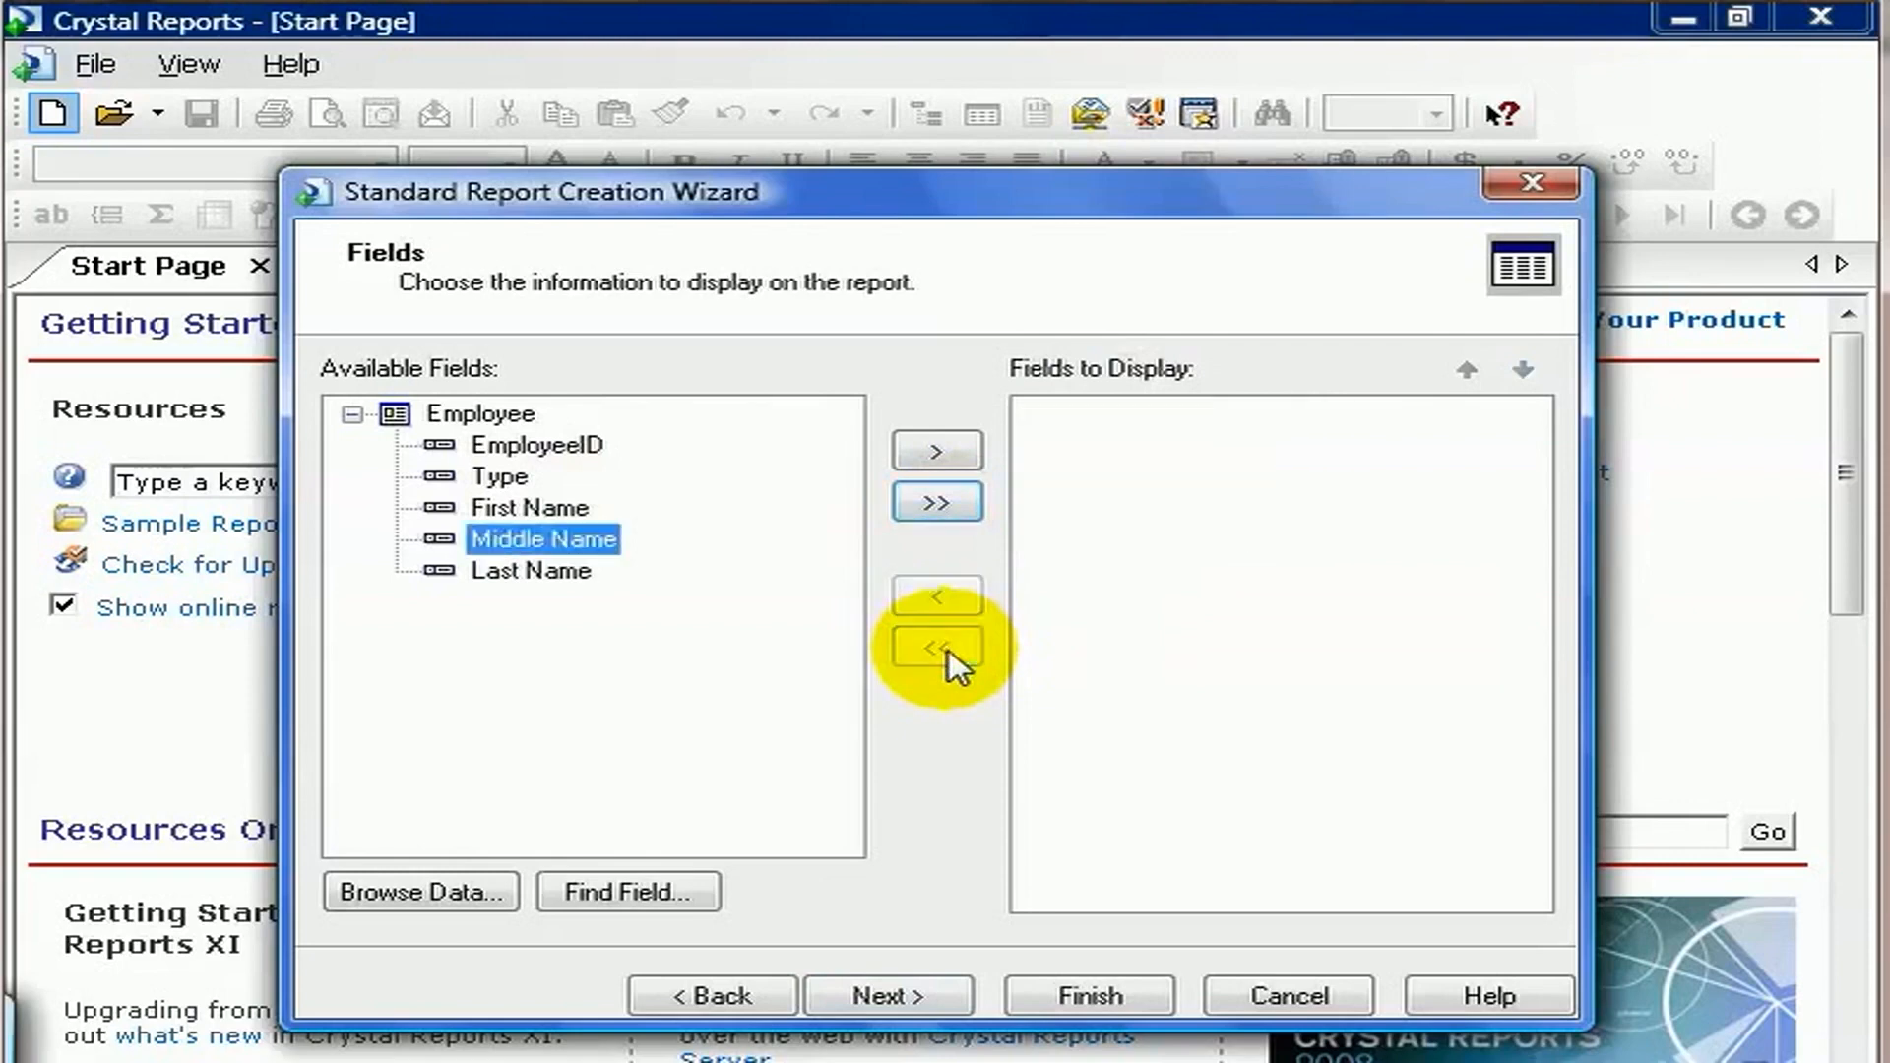
click(949, 500)
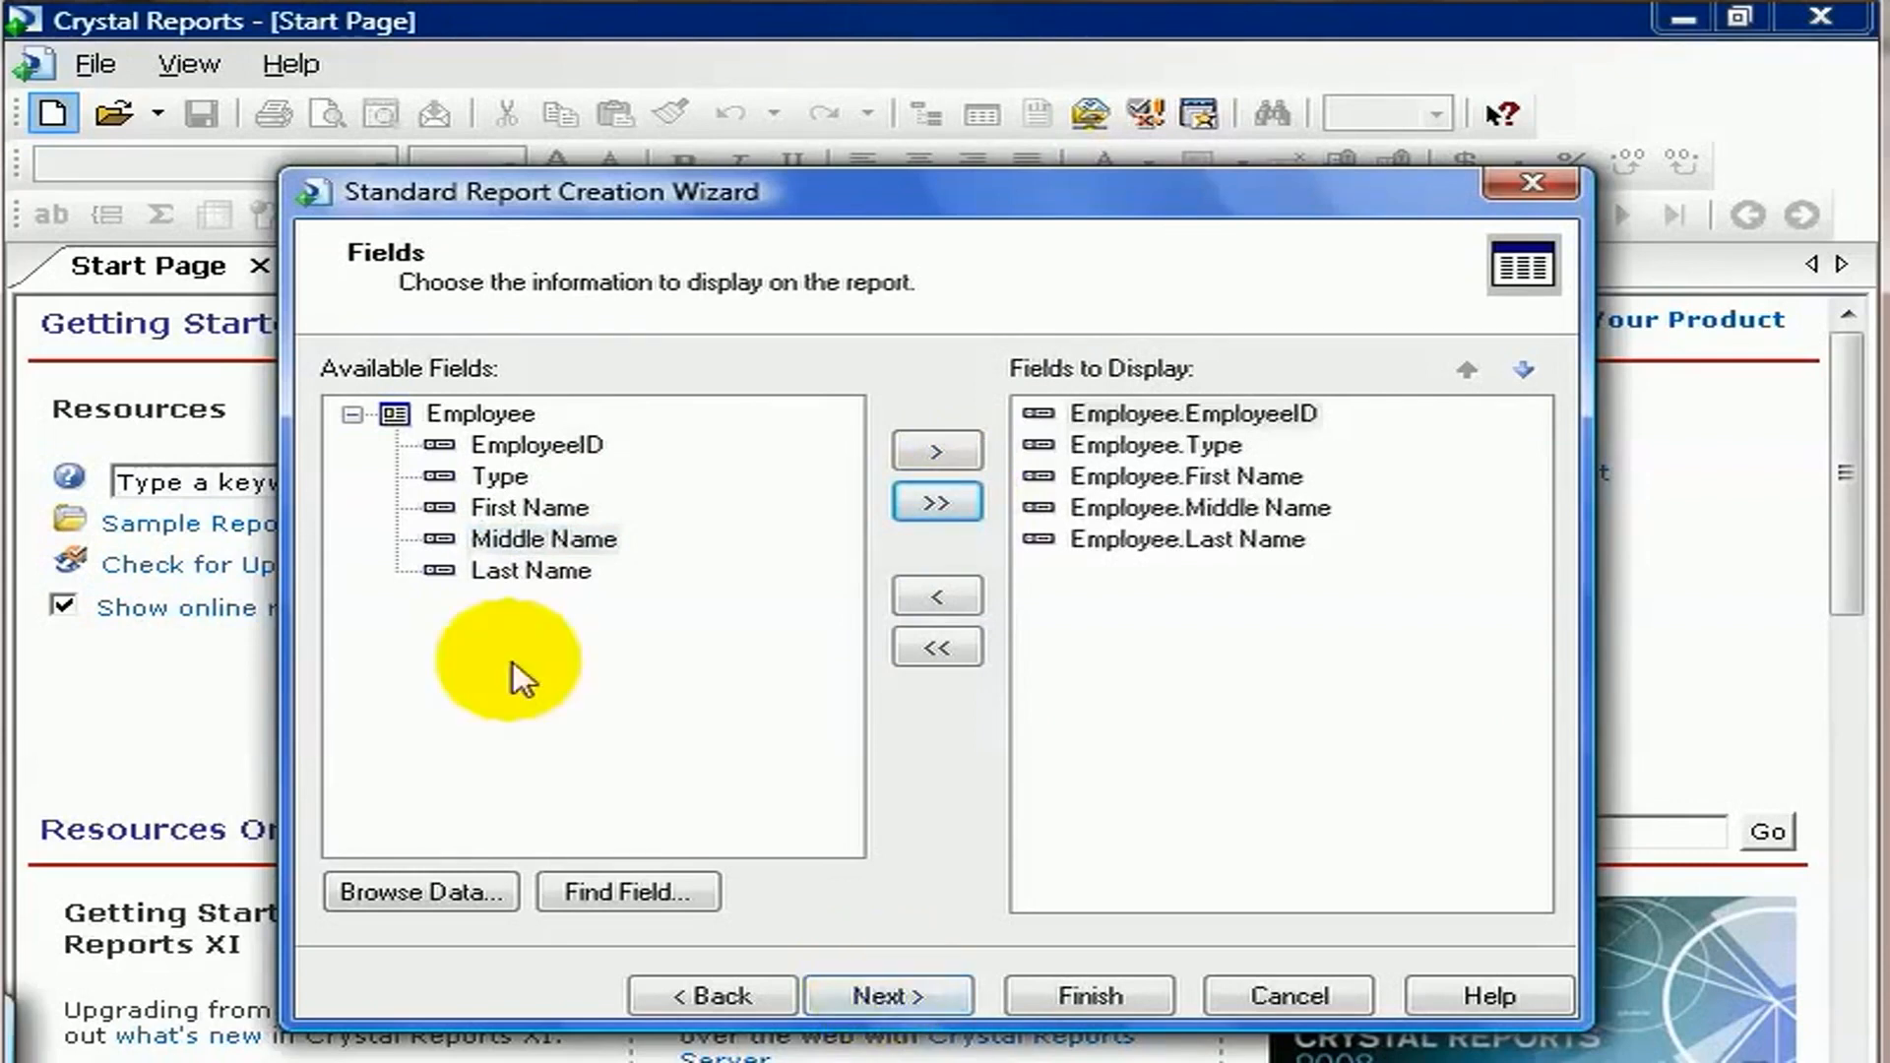
Browse the data stored in the EmployeeID field and close the preview
click(581, 447)
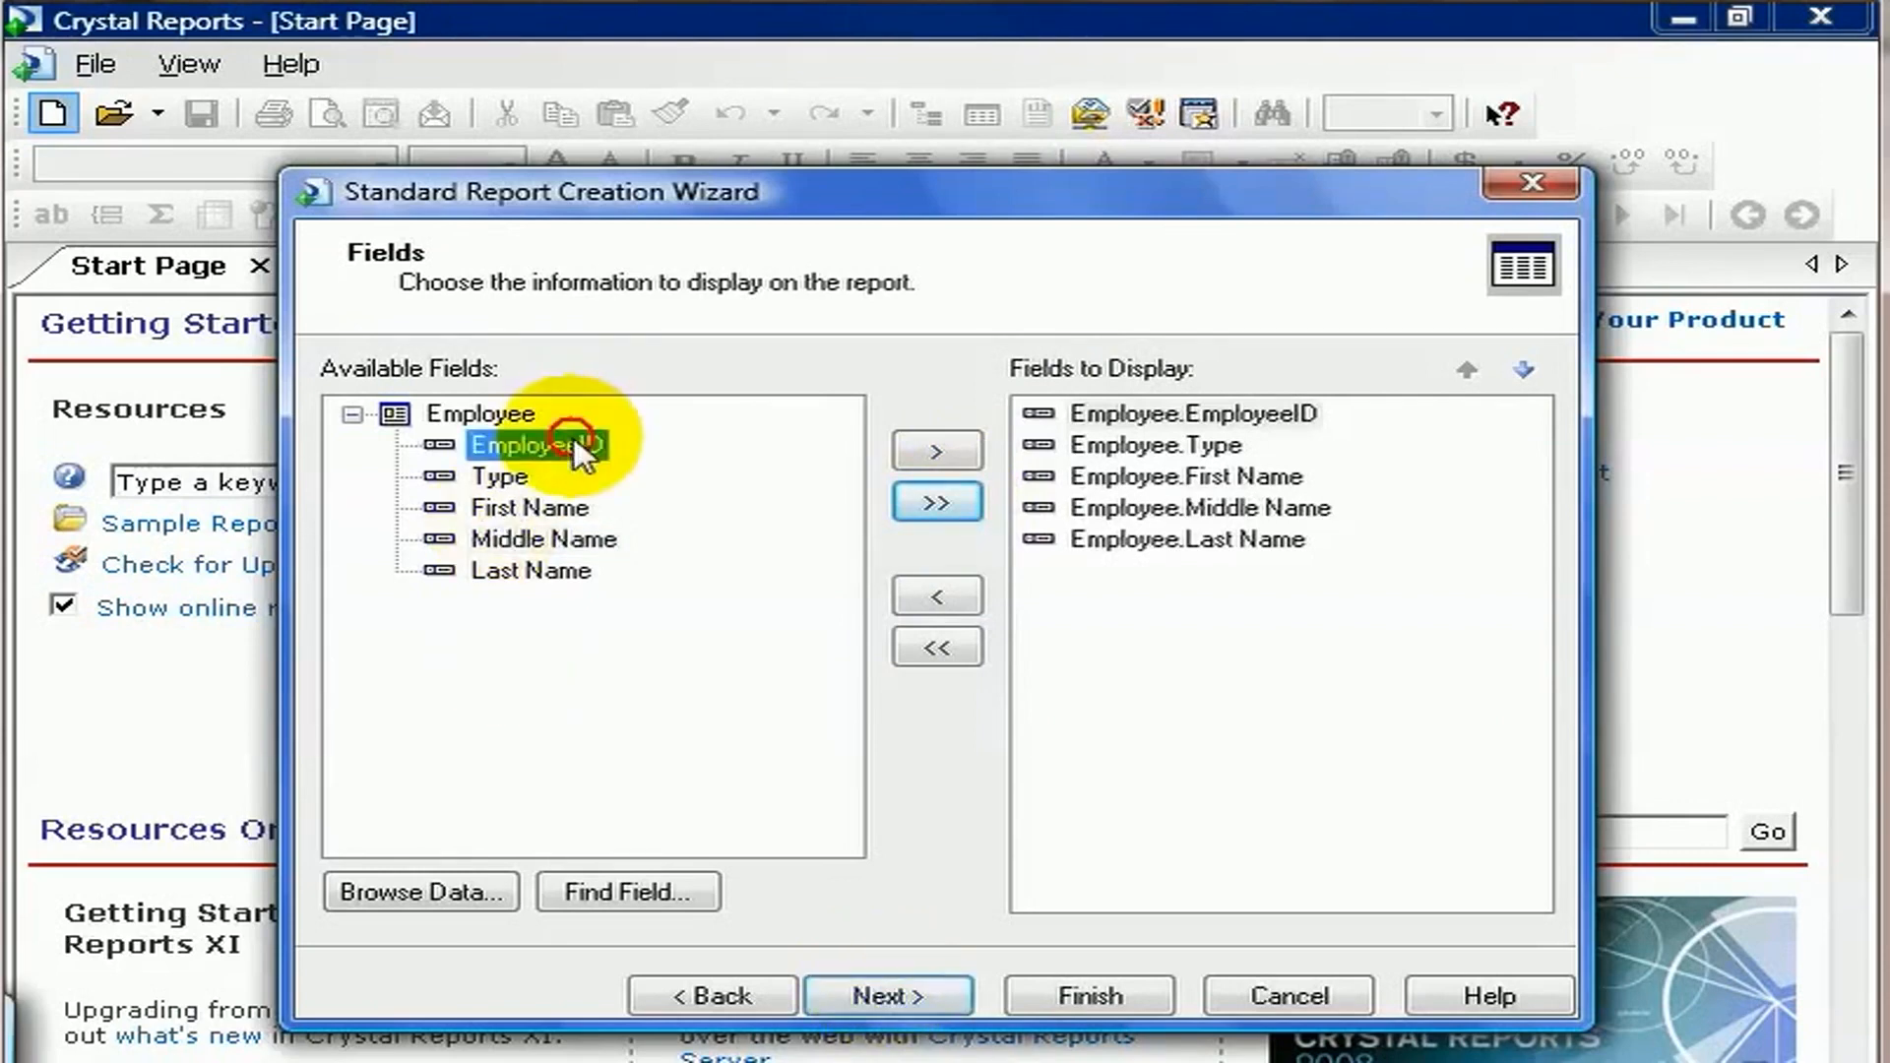
click(470, 894)
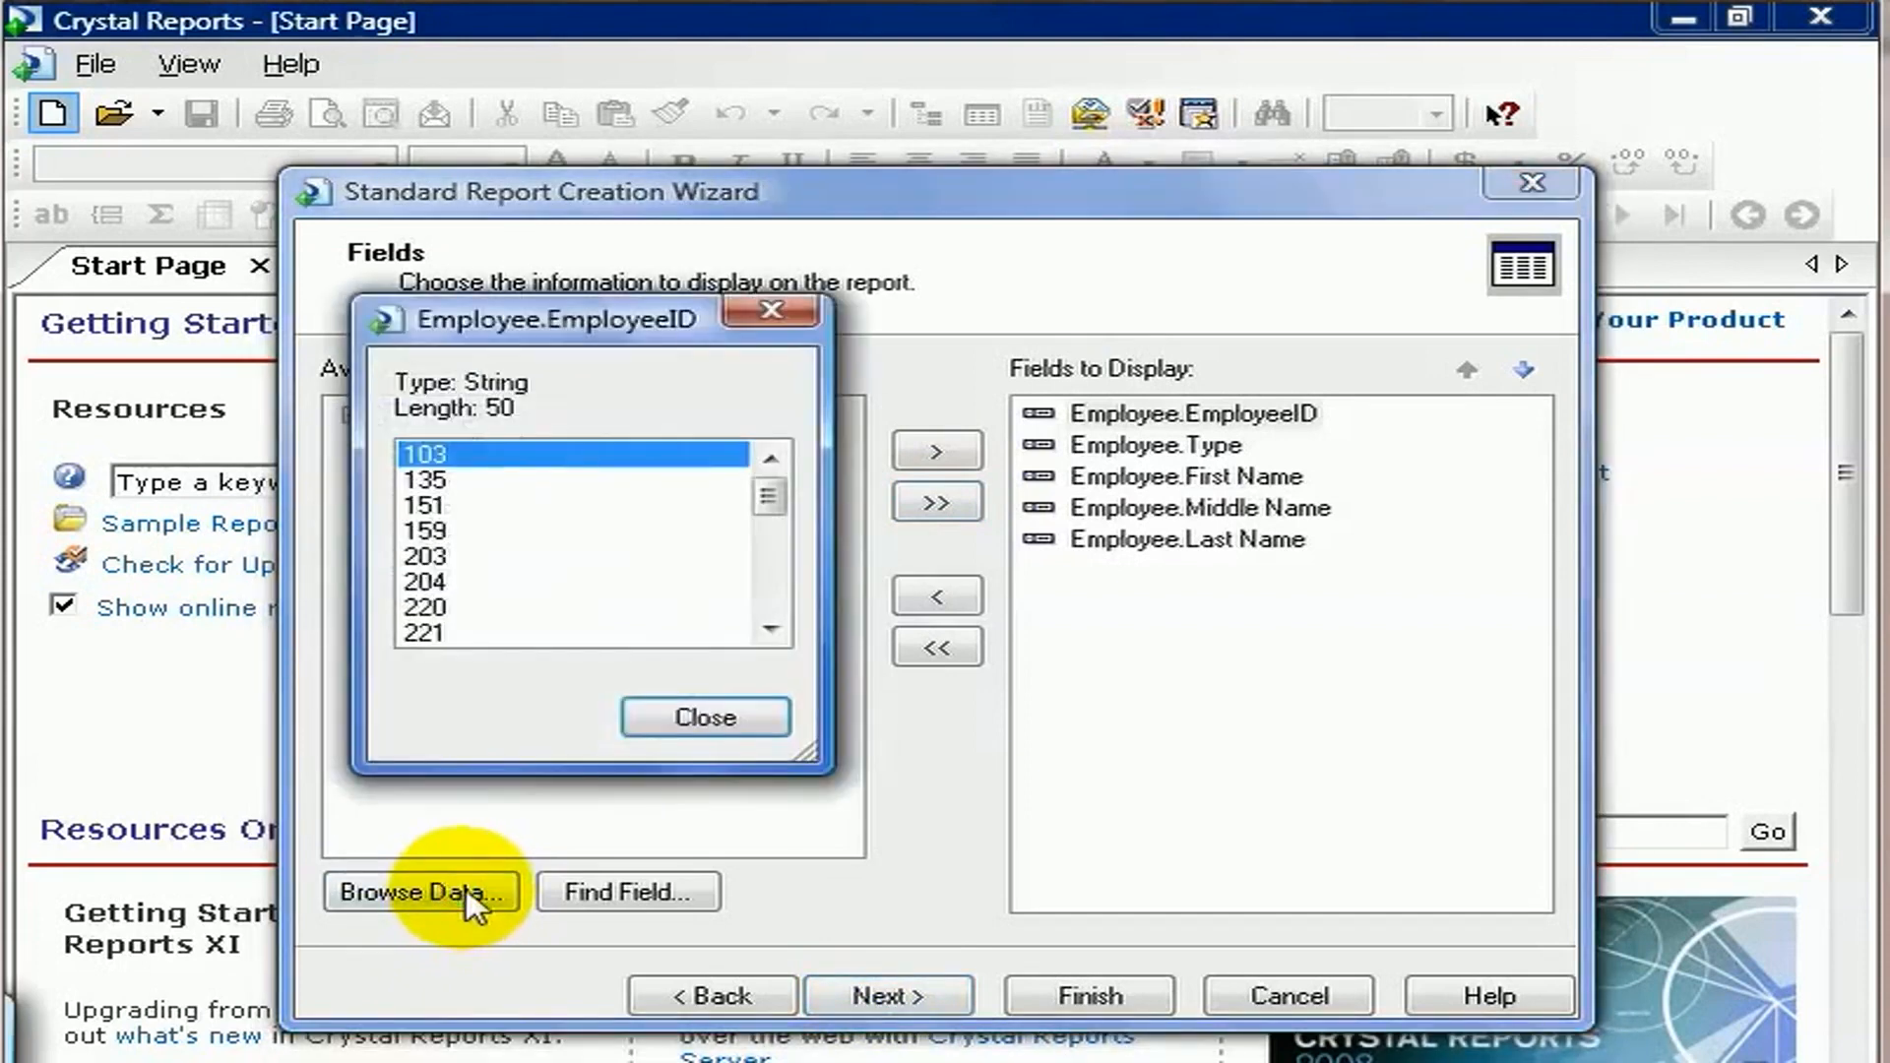
mouse_move(764, 481)
mouse_down()
mouse_move(755, 609)
mouse_move(750, 502)
mouse_up()
click(705, 716)
Browse the data stored in the First Name field through to the end of its values
click(541, 510)
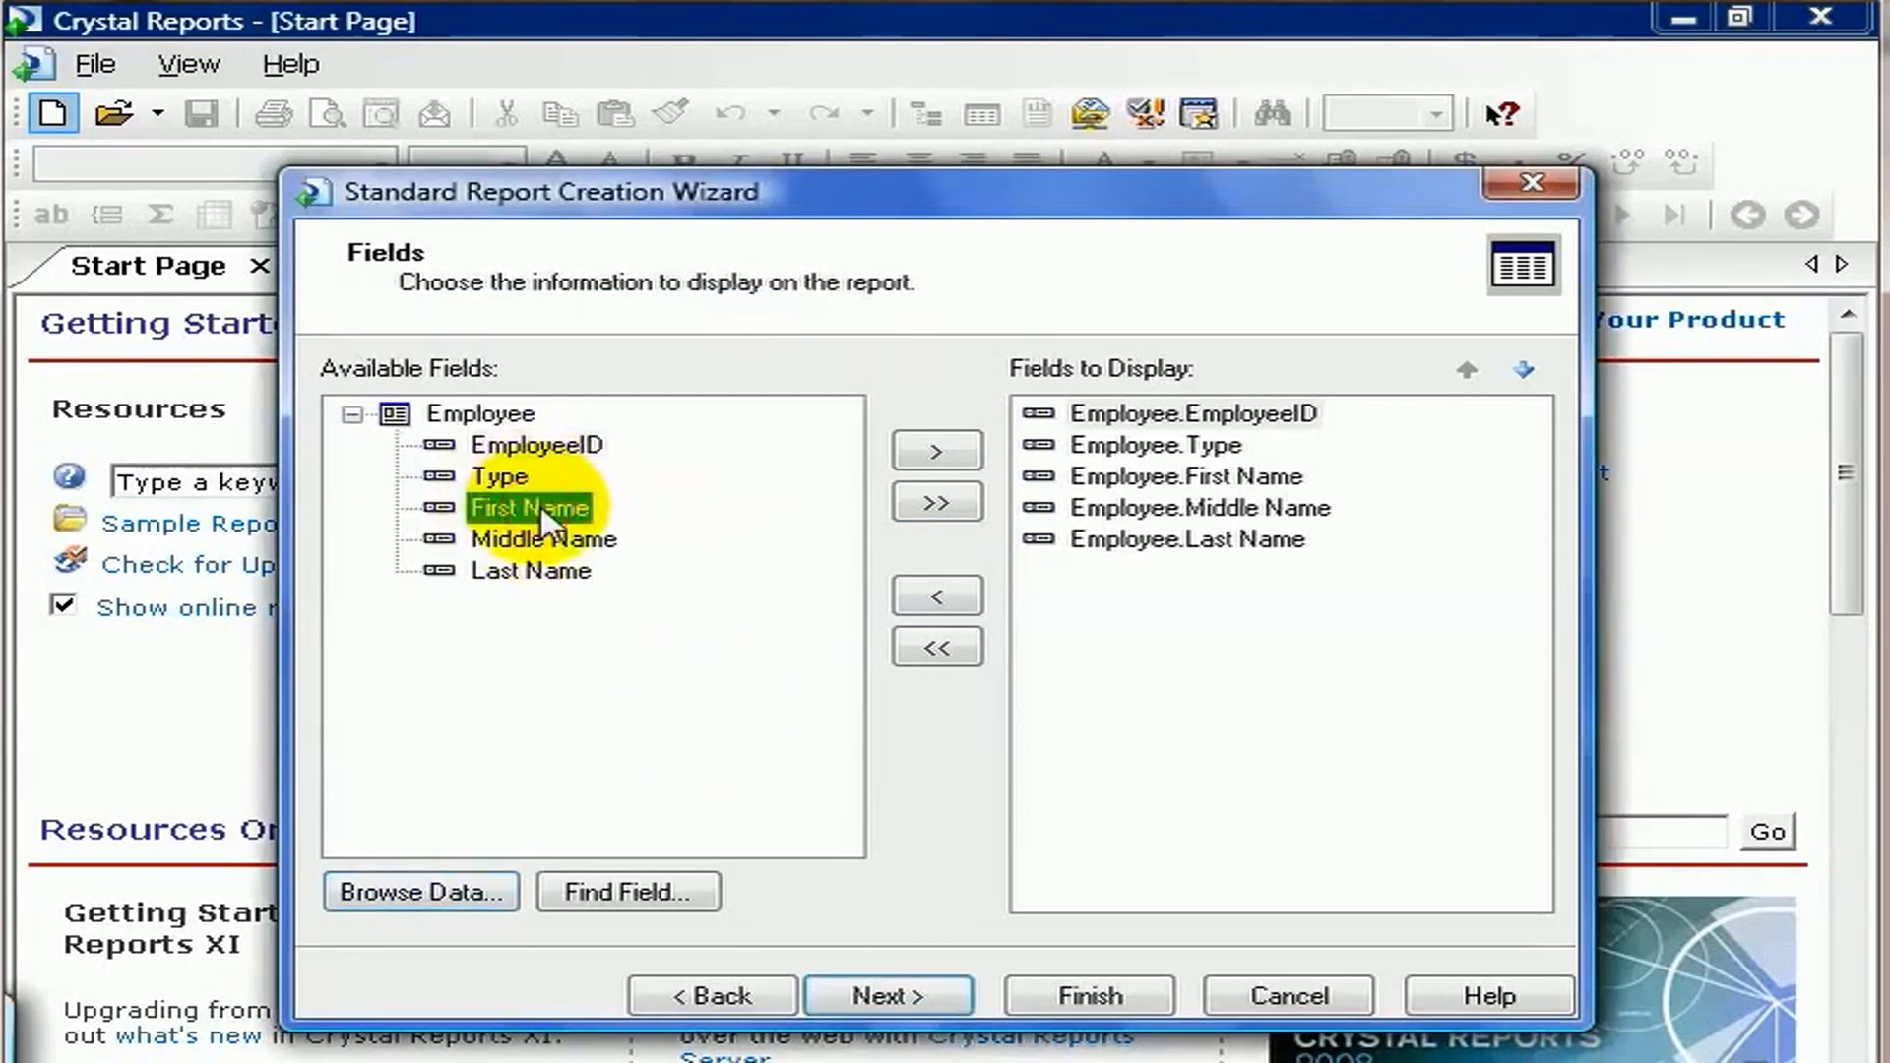
click(424, 892)
click(770, 497)
drag(771, 502, 766, 604)
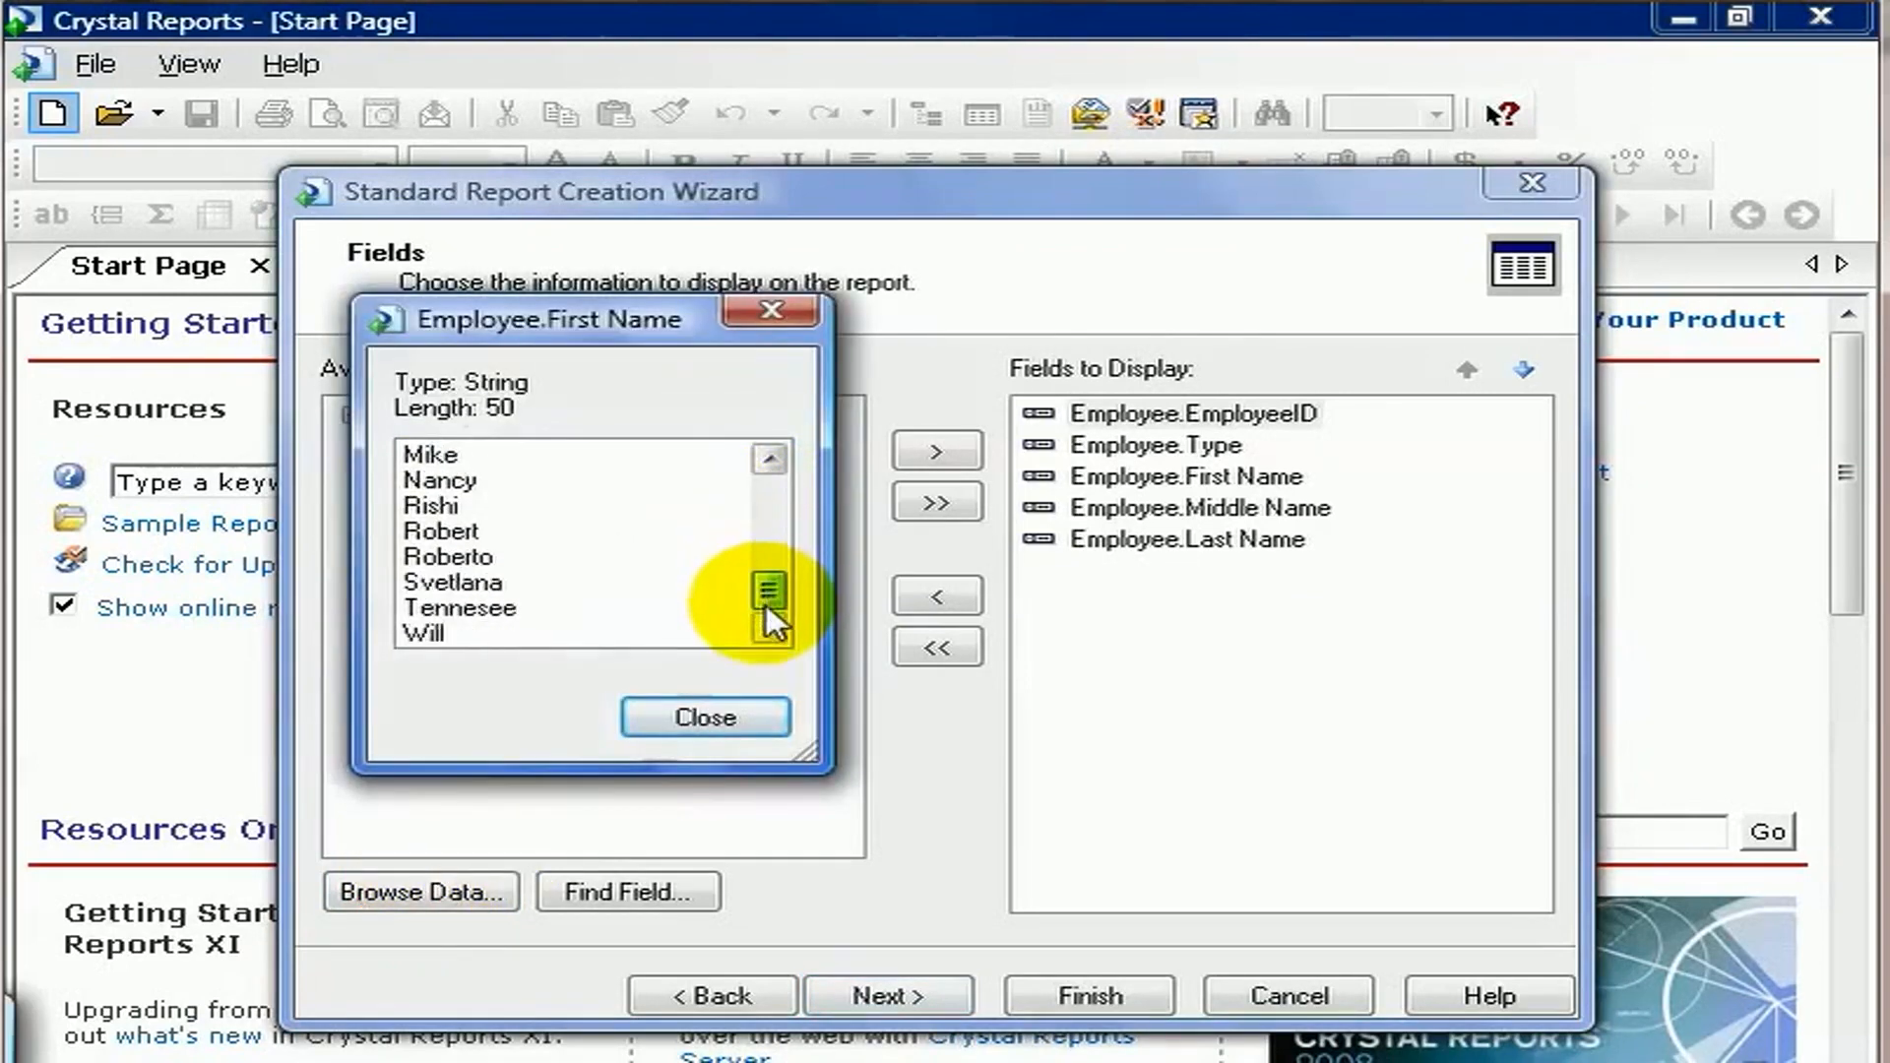
click(742, 711)
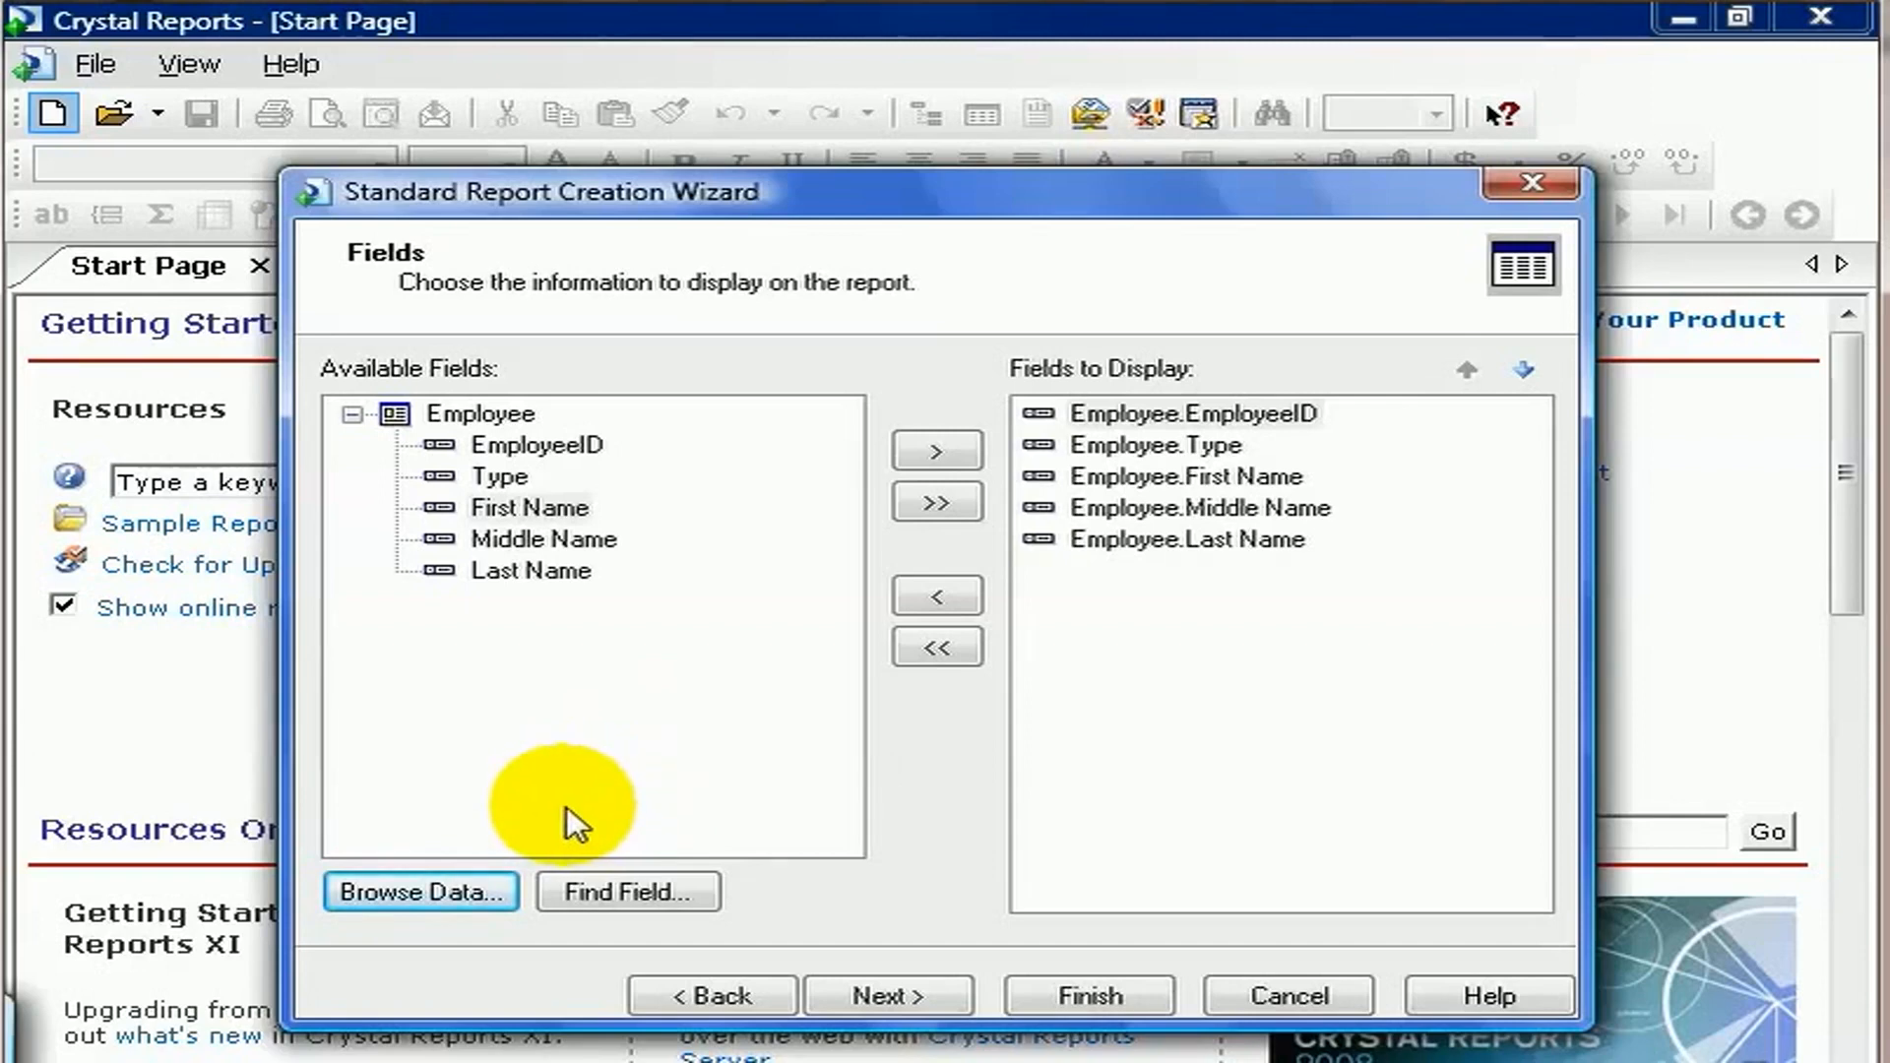
Search the available fields by name and select the Last Name field
click(669, 884)
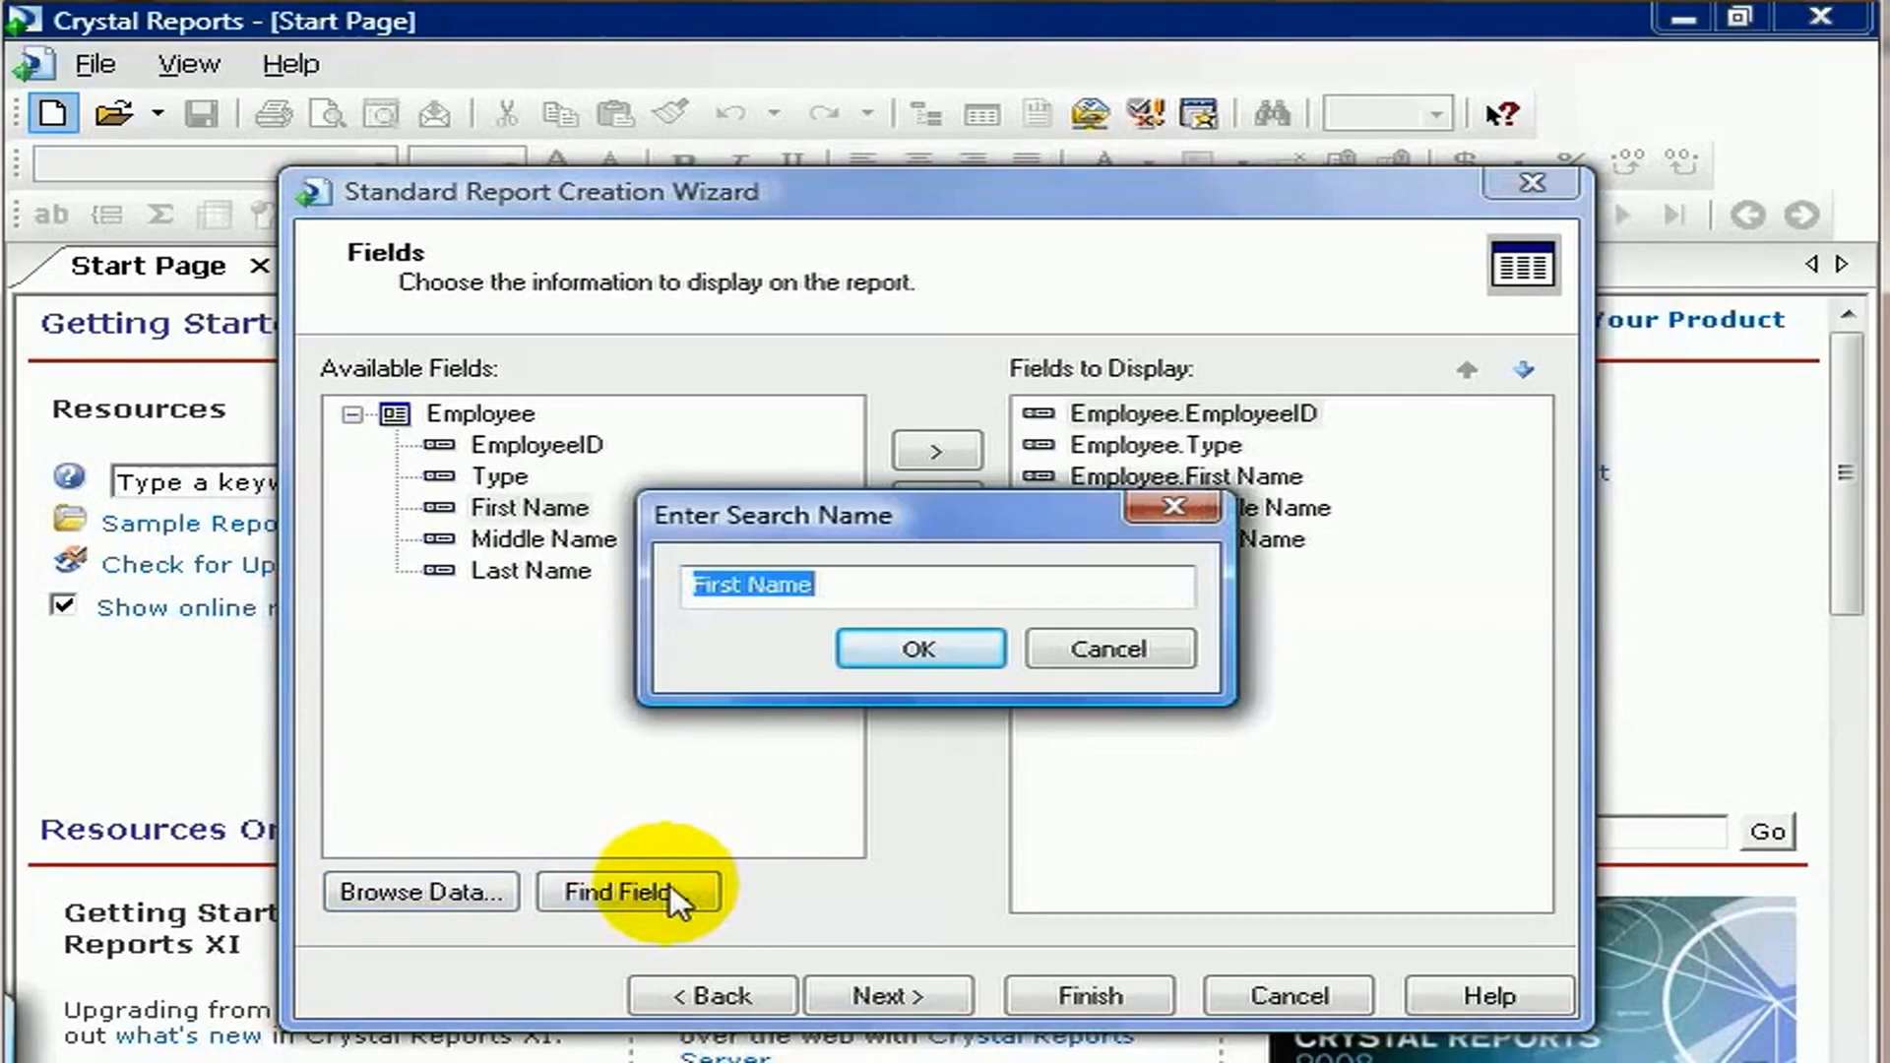
key(Return)
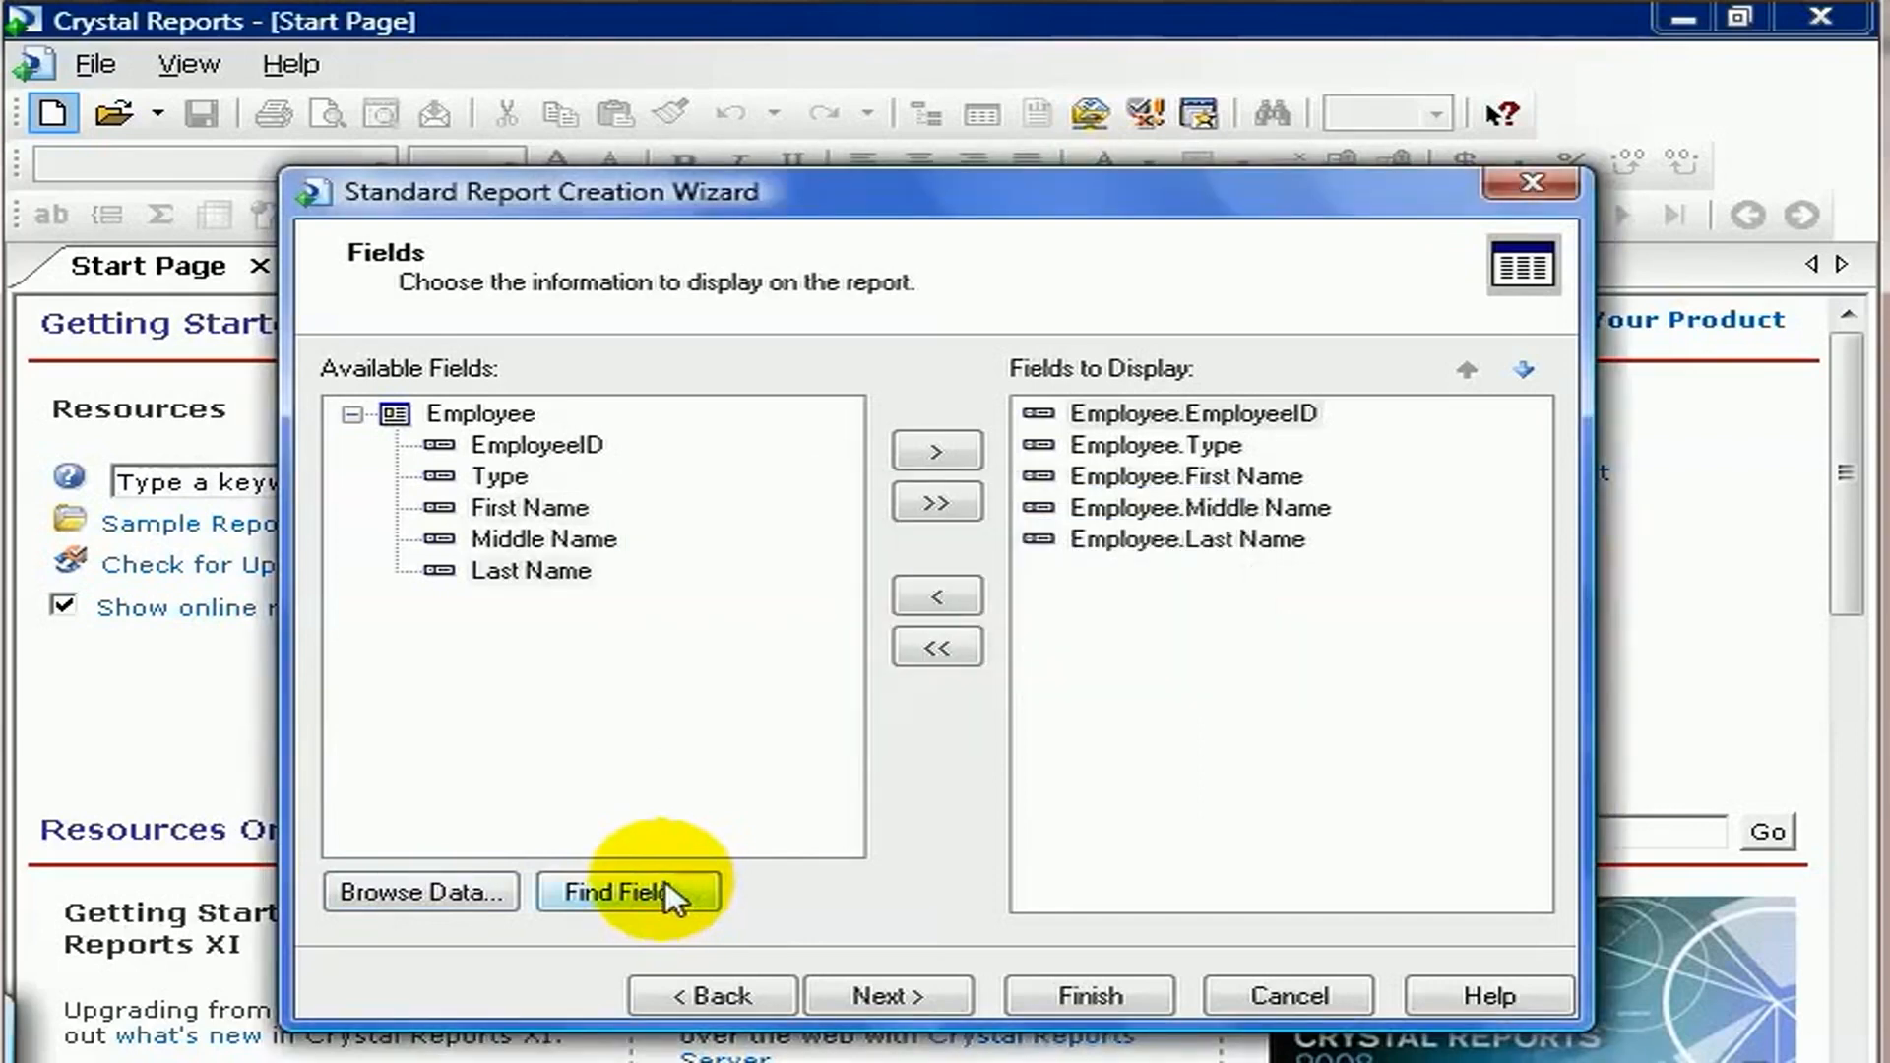
click(571, 569)
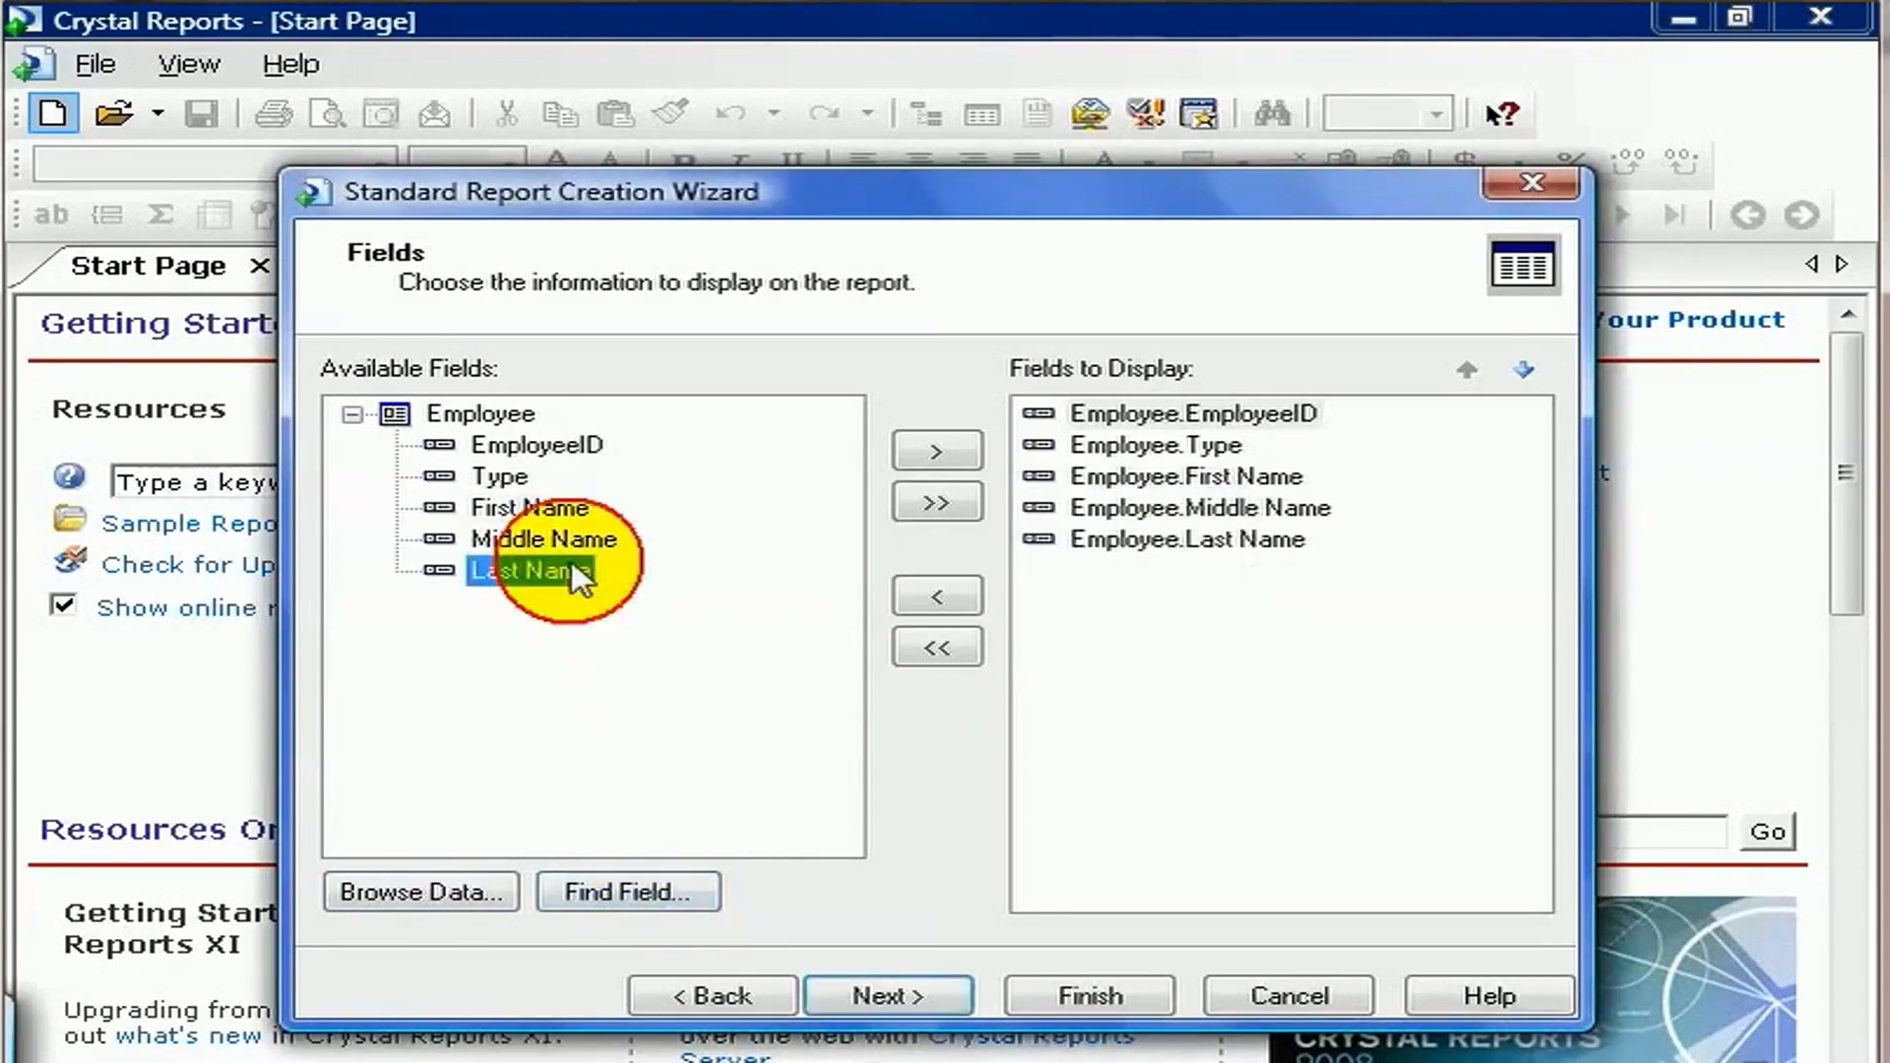
Search the available fields for JOKER and dismiss the resulting message
click(658, 889)
text(JOKER)
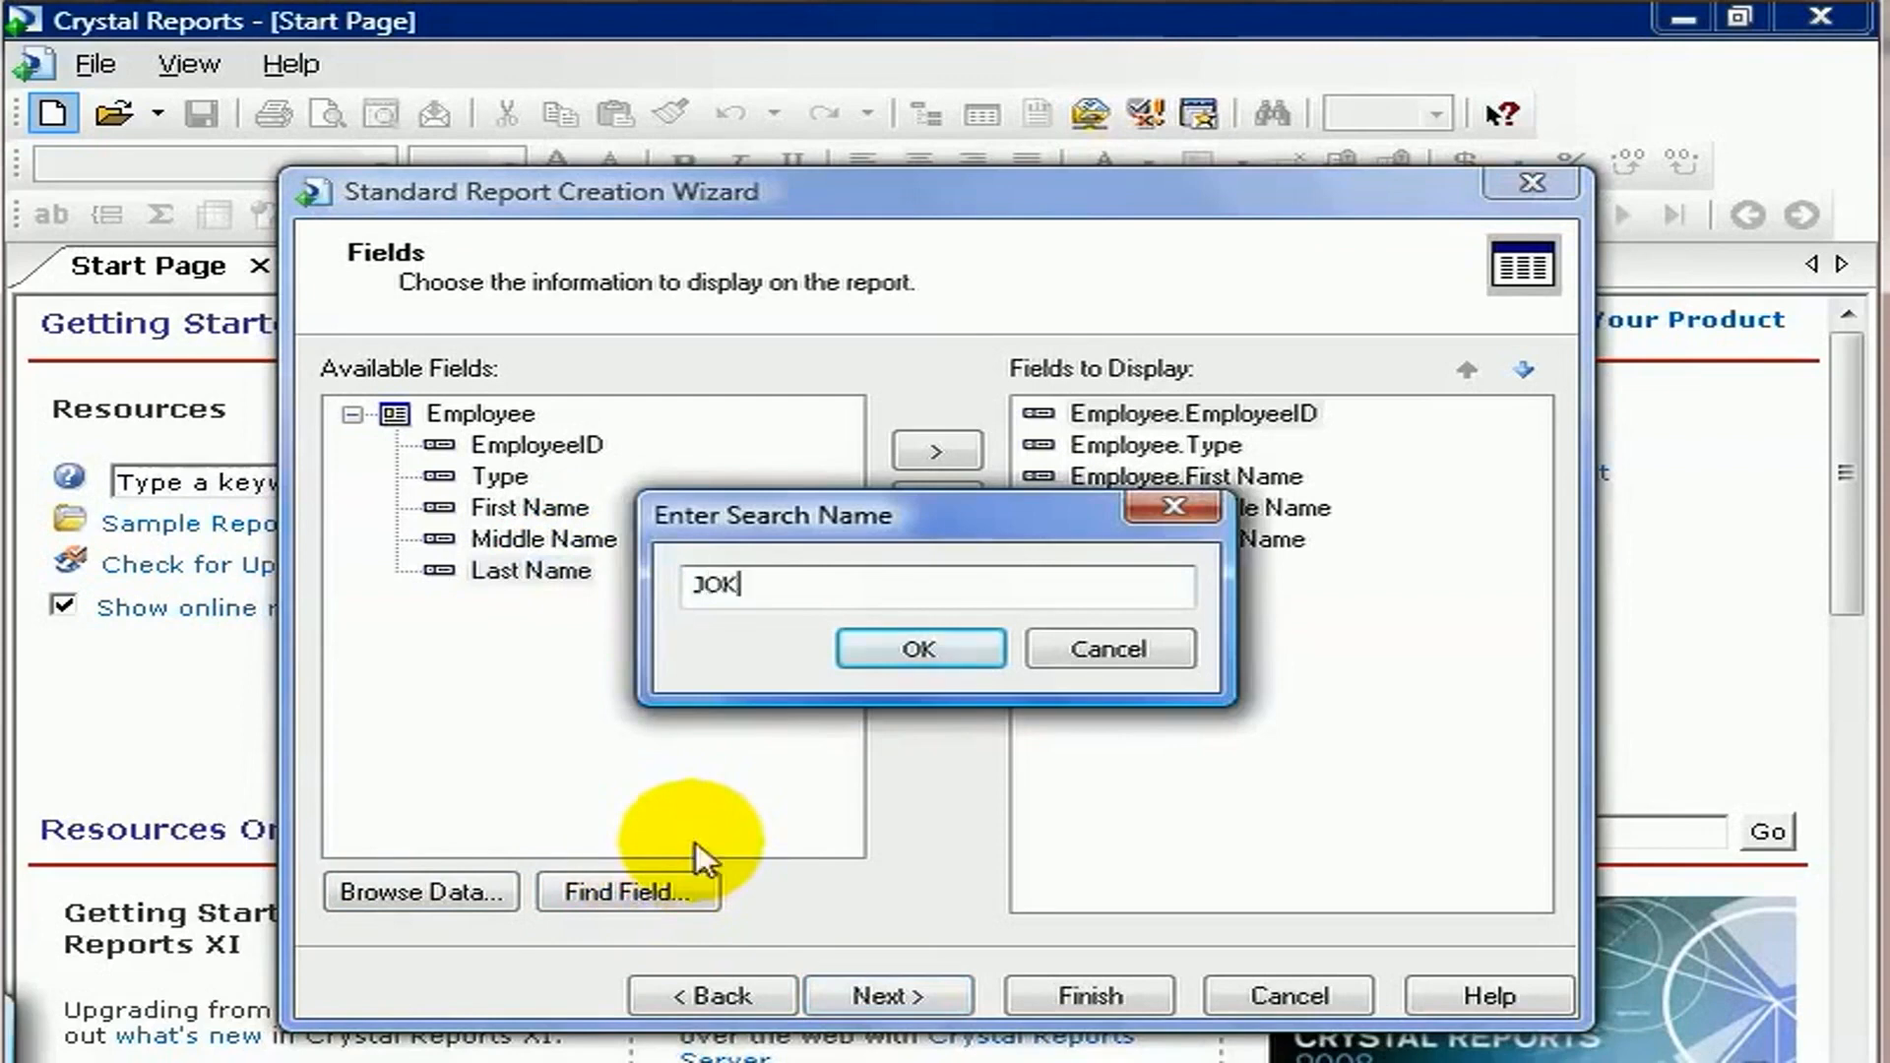
key(Return)
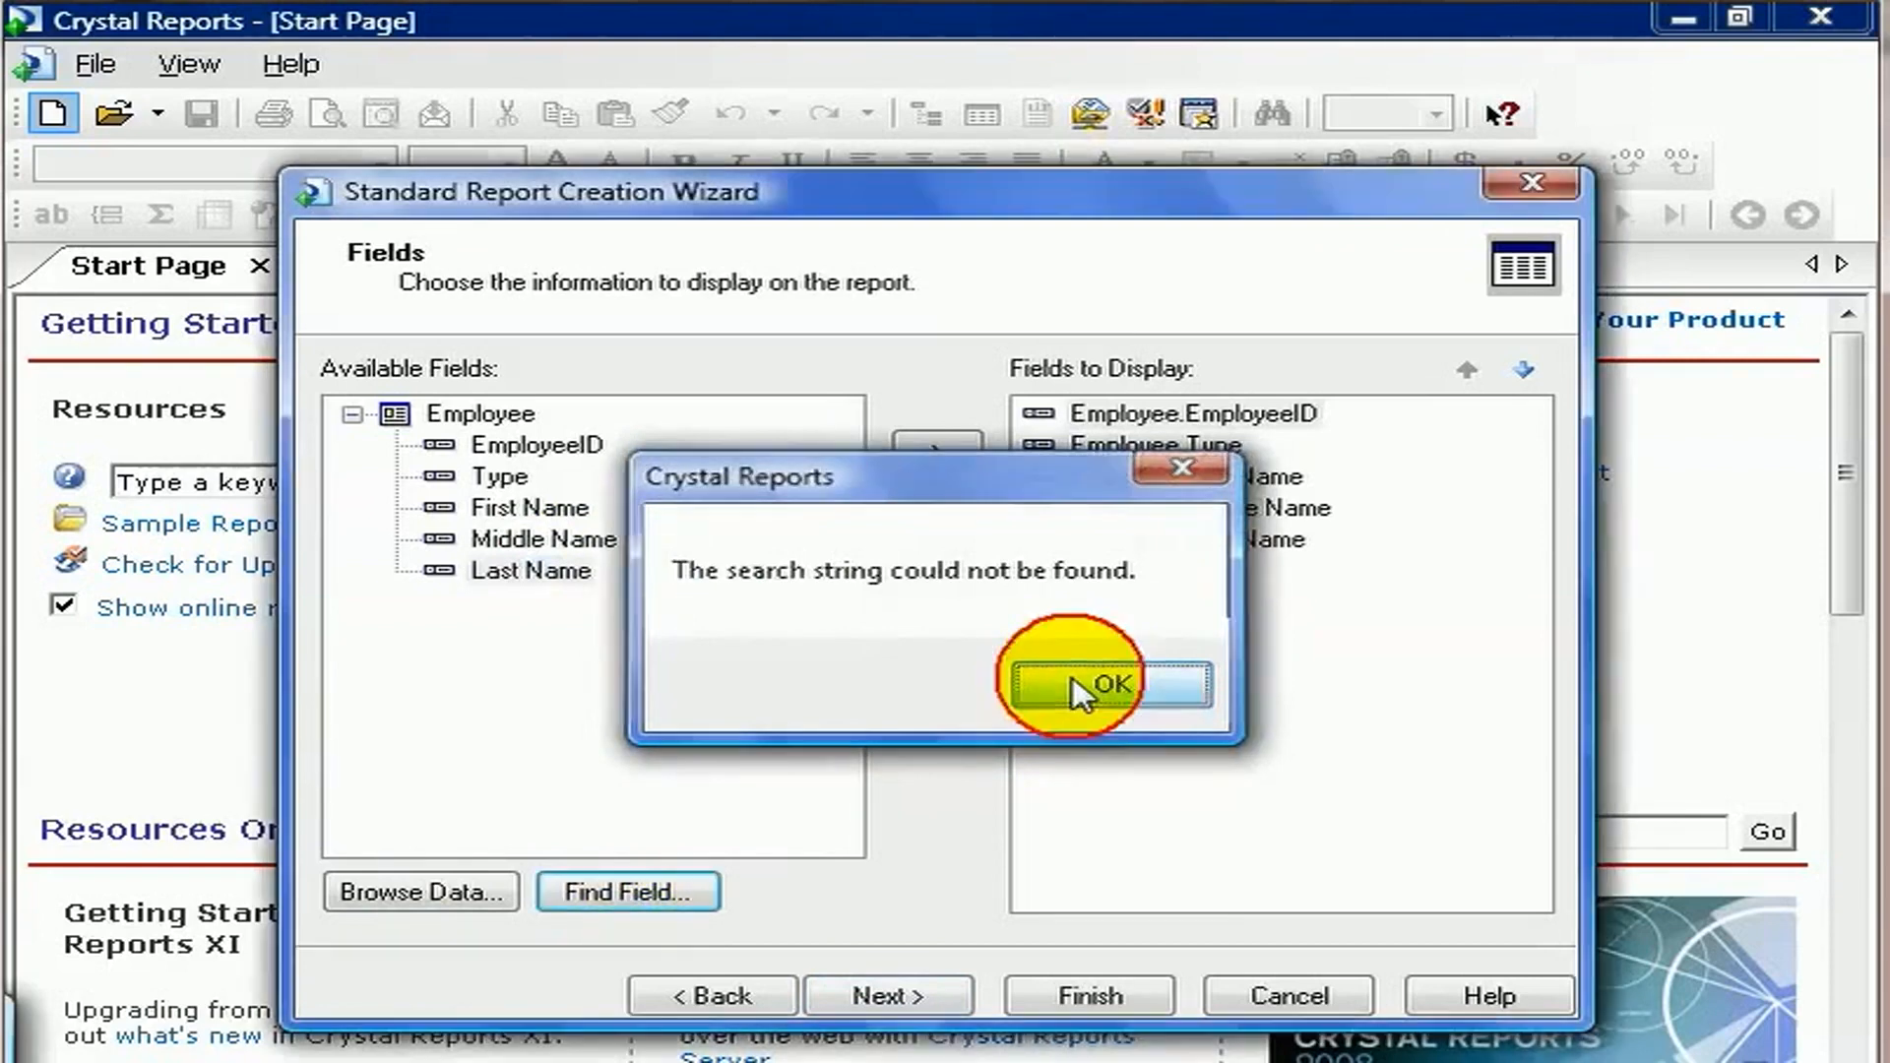
click(1080, 689)
Open the field search for another lookup among the available Employee fields
click(669, 890)
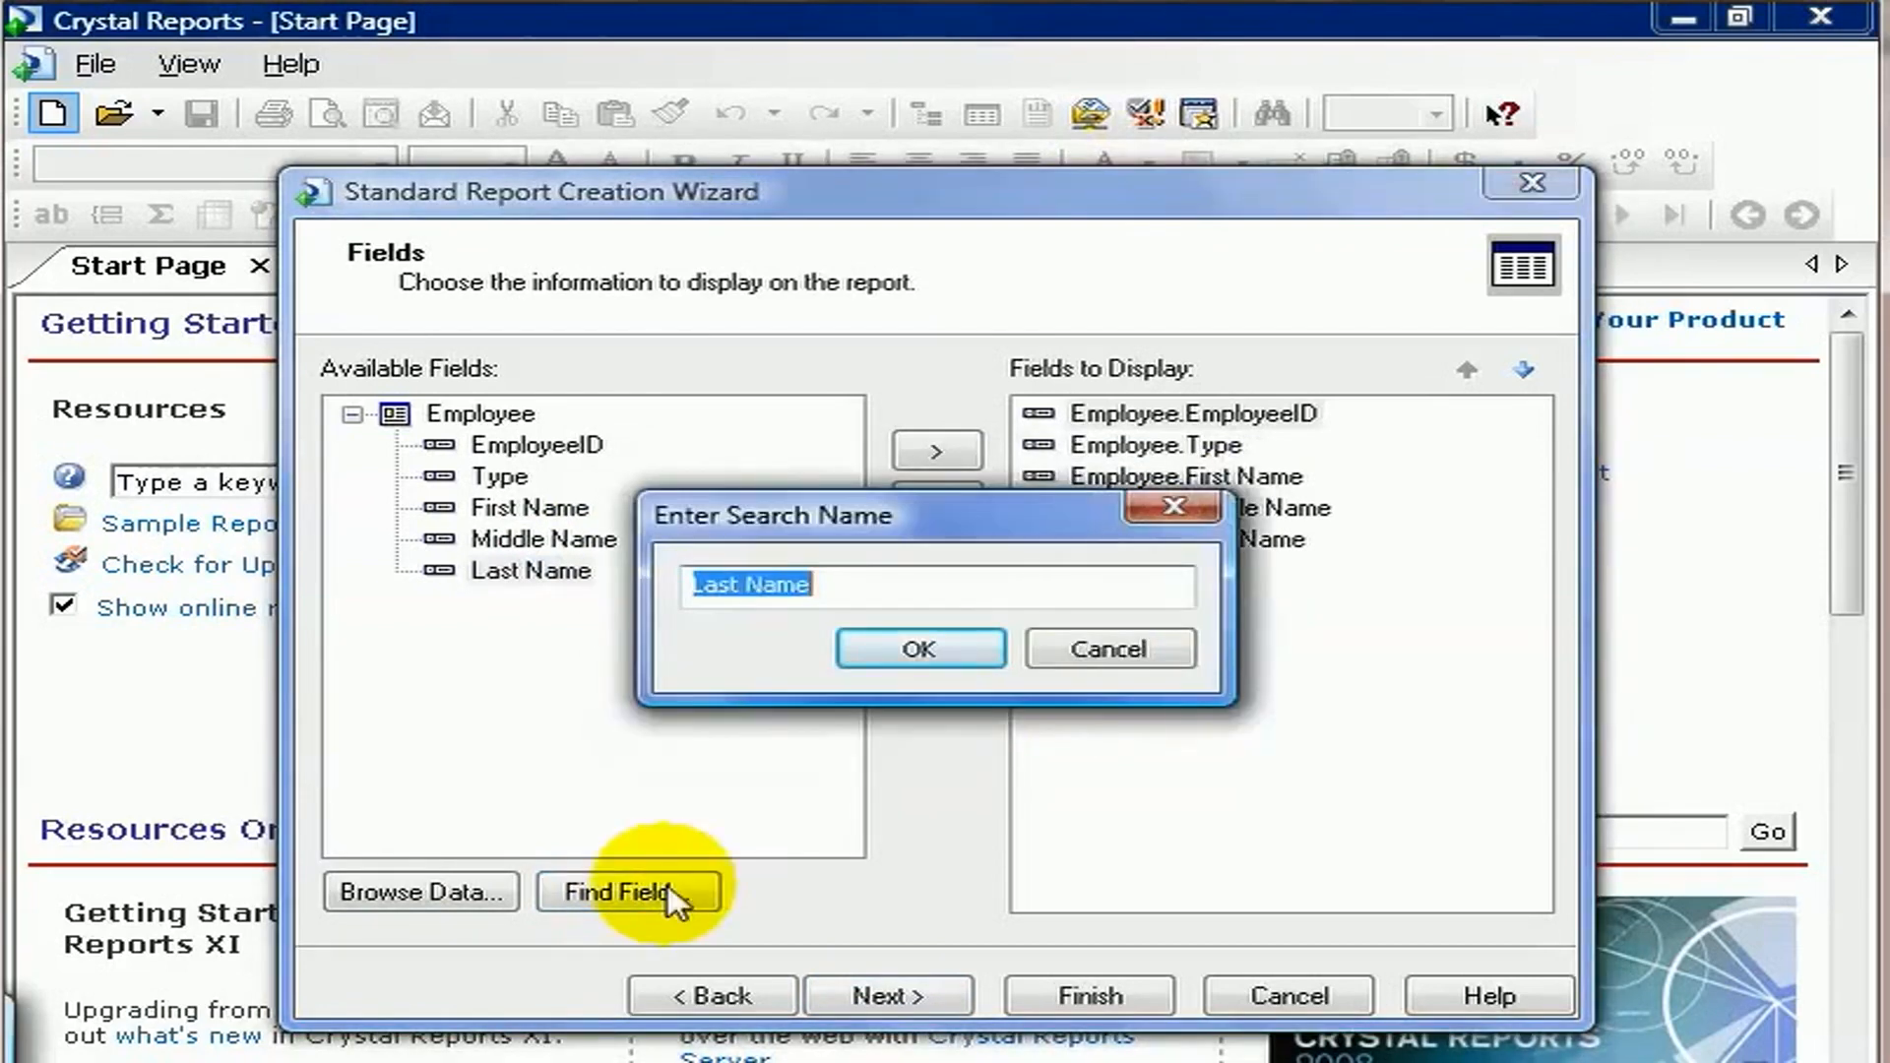